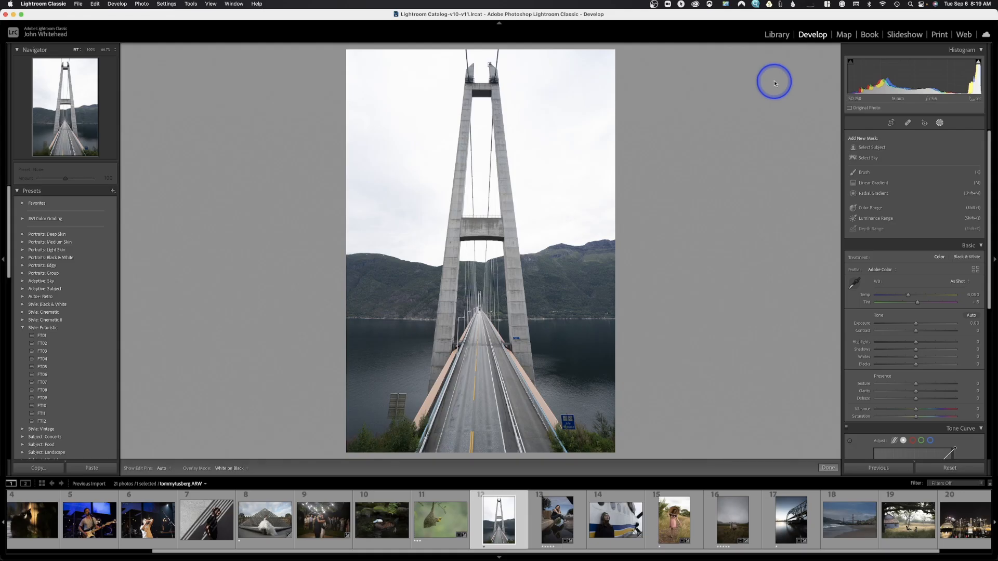
- Create a Select Sky mask on the suspension bridge photo
{"action": "key", "text": "ctrl+alt+m"}
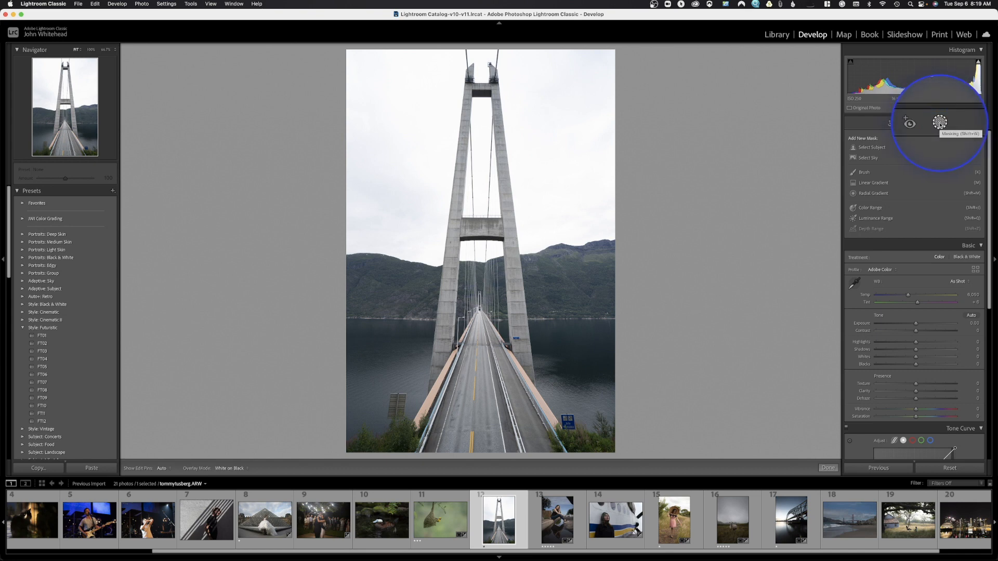
{"action": "key", "text": "ctrl+alt+m"}
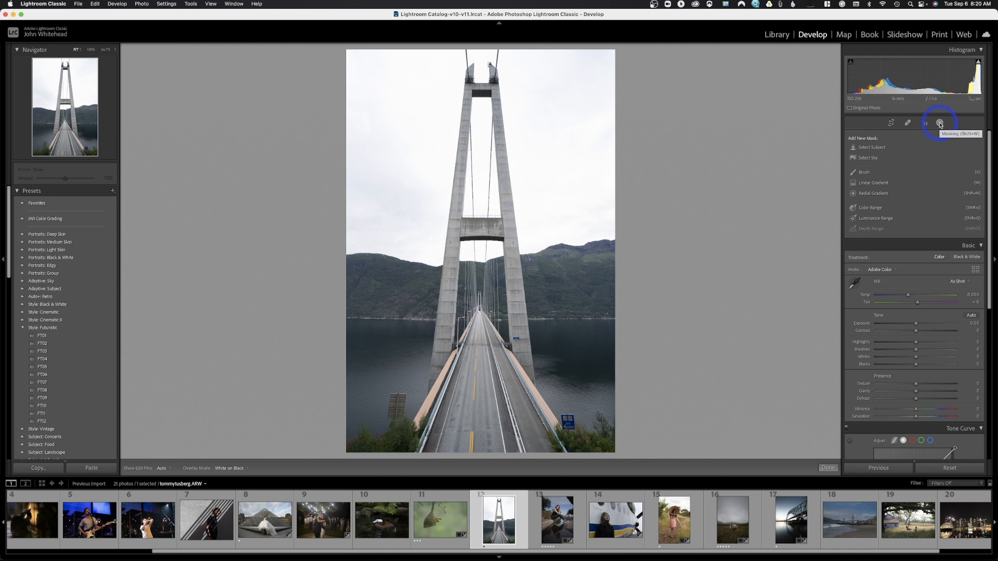
{"action": "left_click", "coordinate": [940, 123]}
{"action": "left_click", "coordinate": [939, 123]}
{"action": "left_click", "coordinate": [872, 160]}
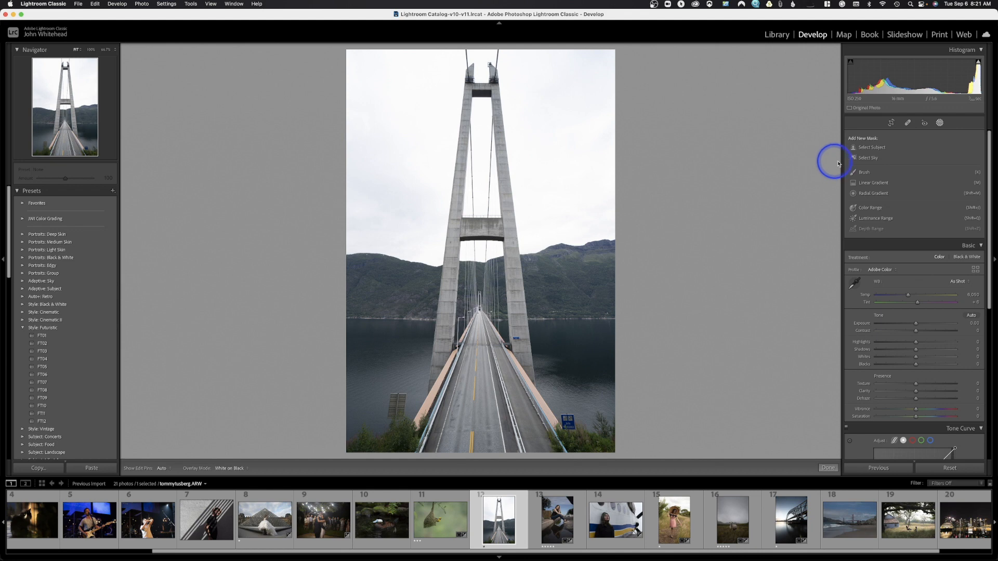
{"action": "left_click", "coordinate": [865, 159]}
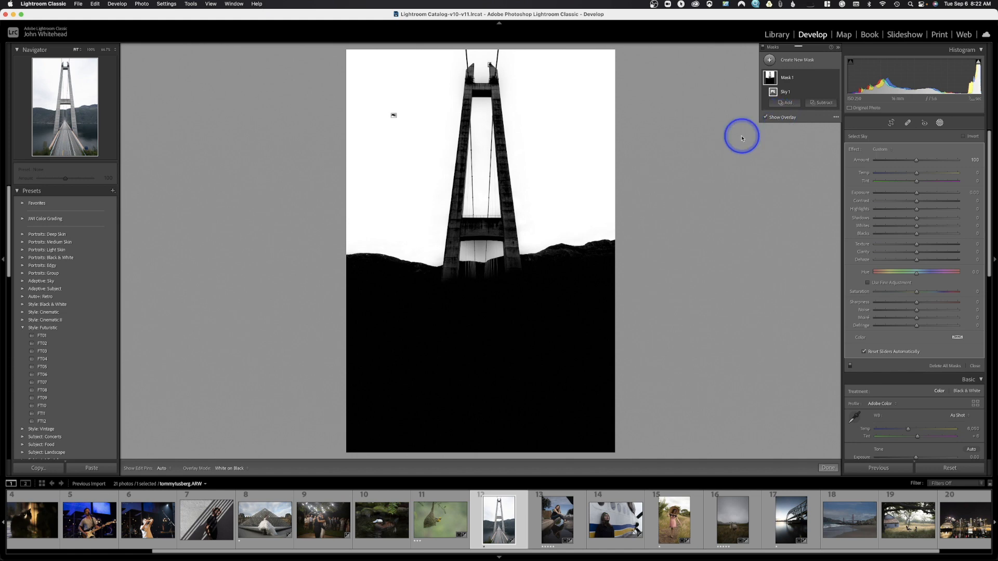
- Preview the sky mask with its overlay off, as Color Overlay and as Color Overlay on B&W, ending on White on Black
{"action": "left_click", "coordinate": [765, 118]}
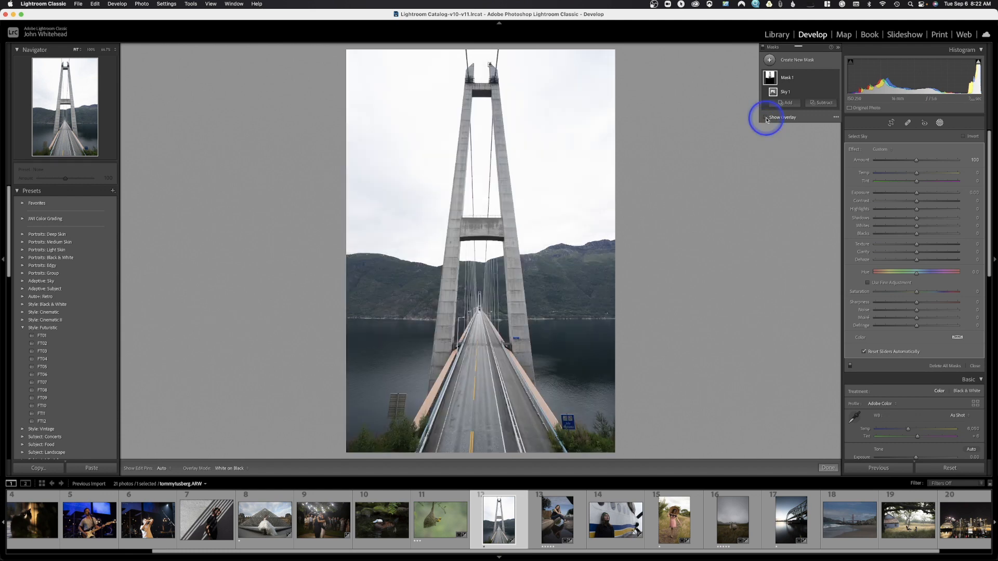
{"action": "left_click", "coordinate": [766, 119]}
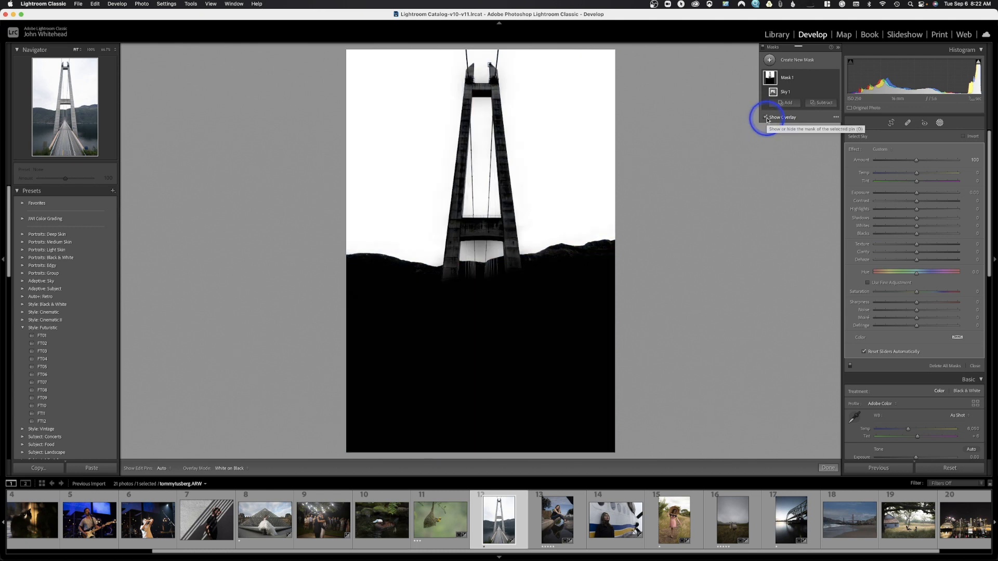
{"action": "left_click", "coordinate": [835, 118]}
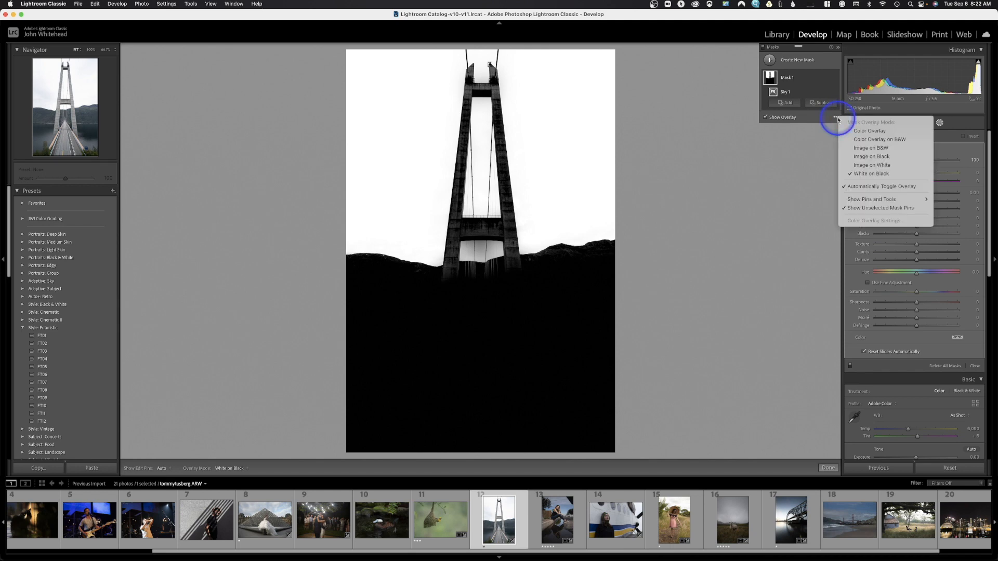
{"action": "left_click", "coordinate": [862, 131]}
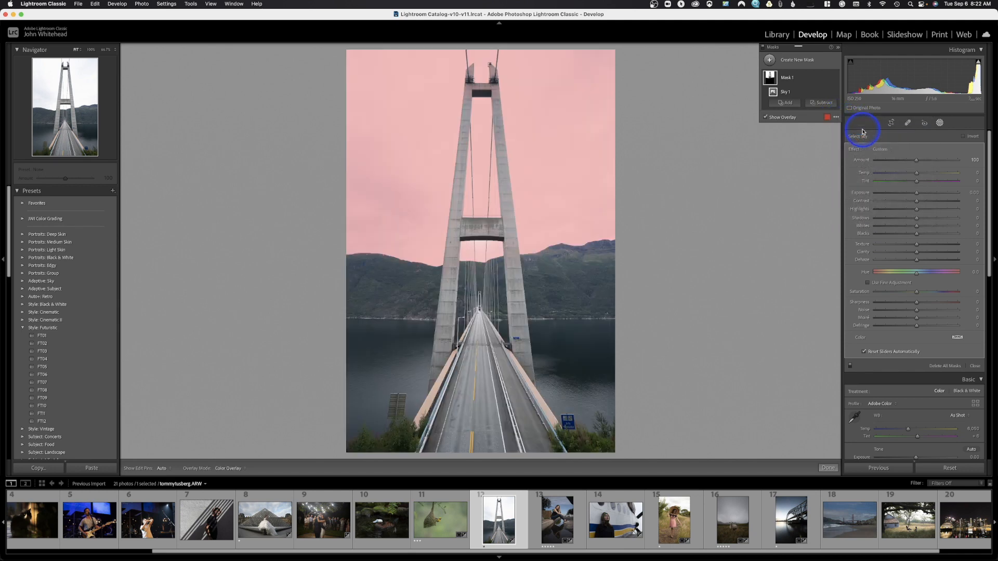
{"action": "left_click", "coordinate": [836, 117]}
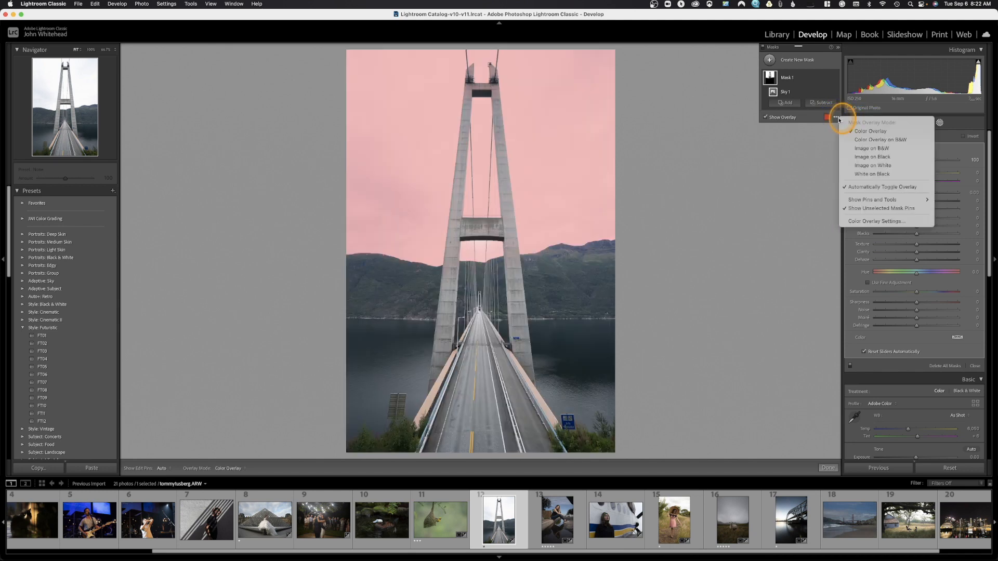
{"action": "left_click", "coordinate": [865, 141]}
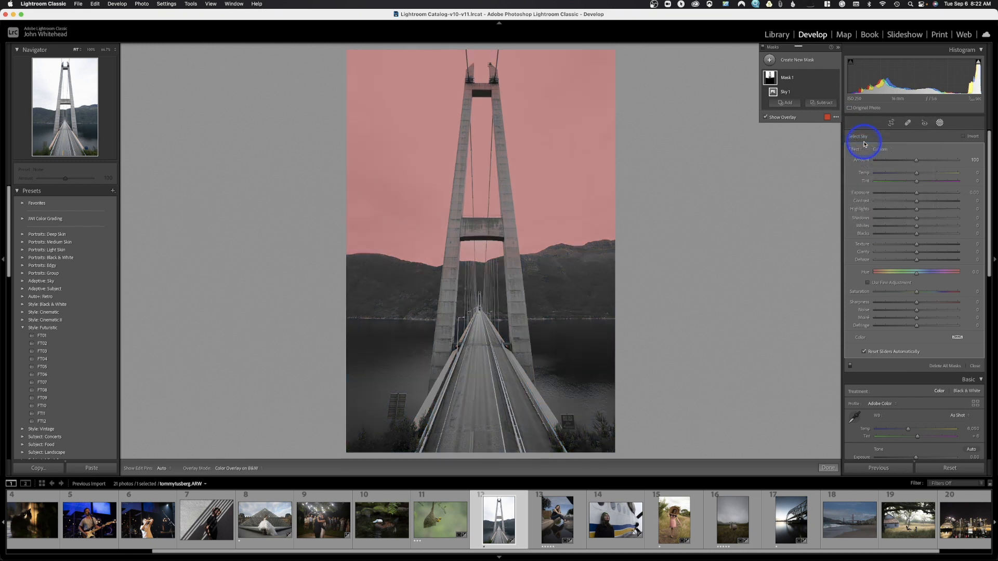
{"action": "left_click", "coordinate": [836, 118]}
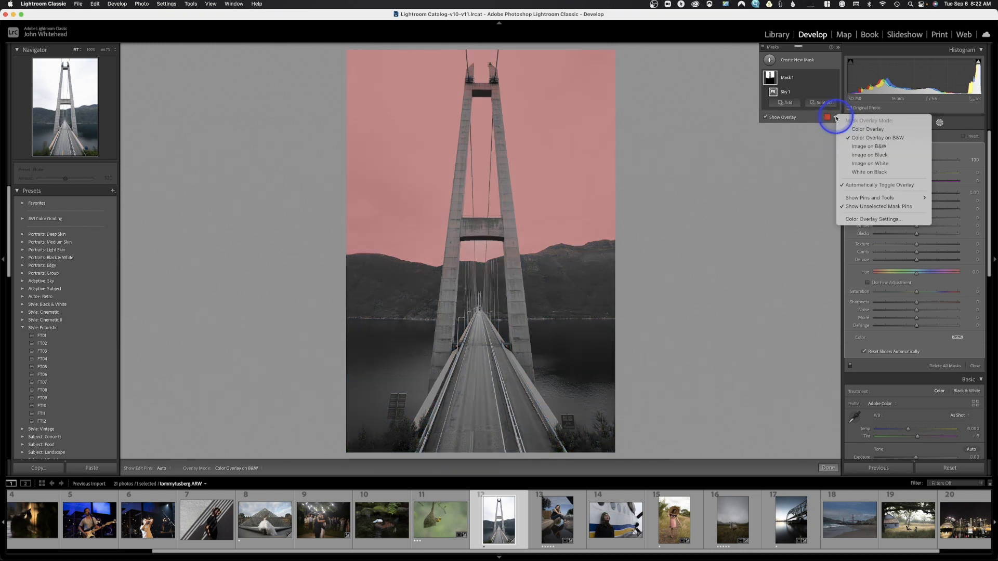
{"action": "left_click", "coordinate": [856, 172]}
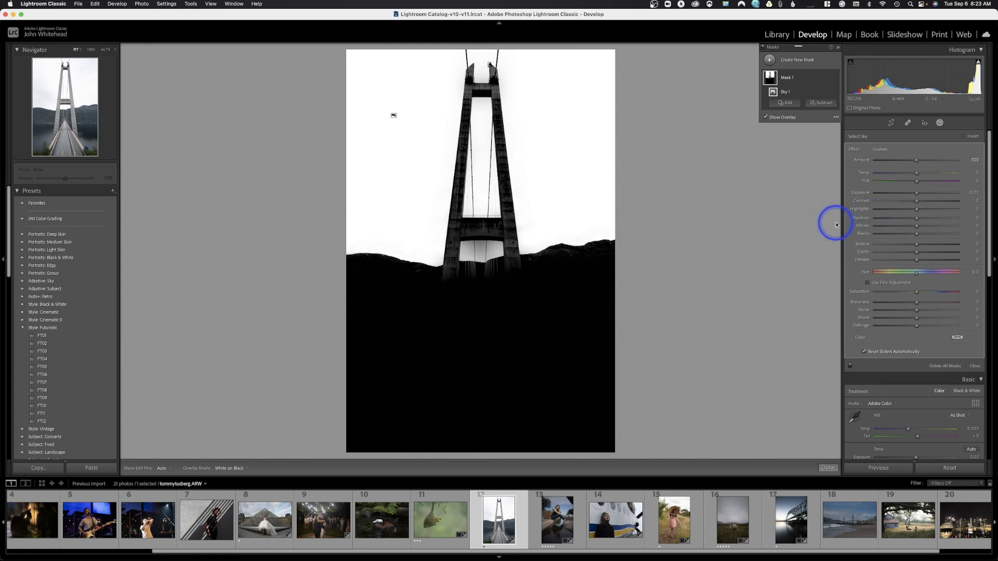
- Set the sky mask's exposure to -4.00 and compare the darkened sky with the mask overlay
{"action": "left_click", "coordinate": [916, 173]}
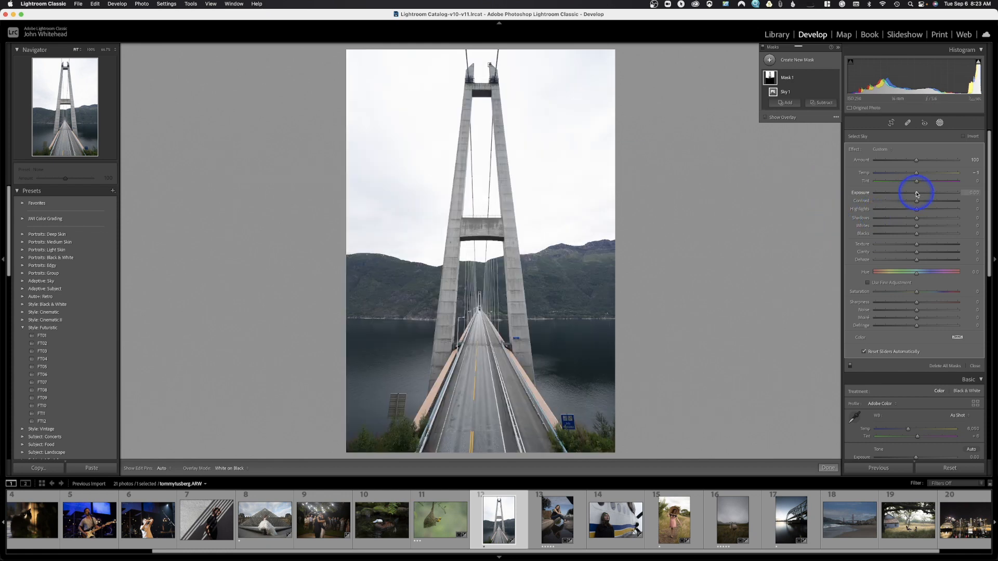
{"action": "left_click_drag", "start_coordinate": [916, 194], "coordinate": [860, 193]}
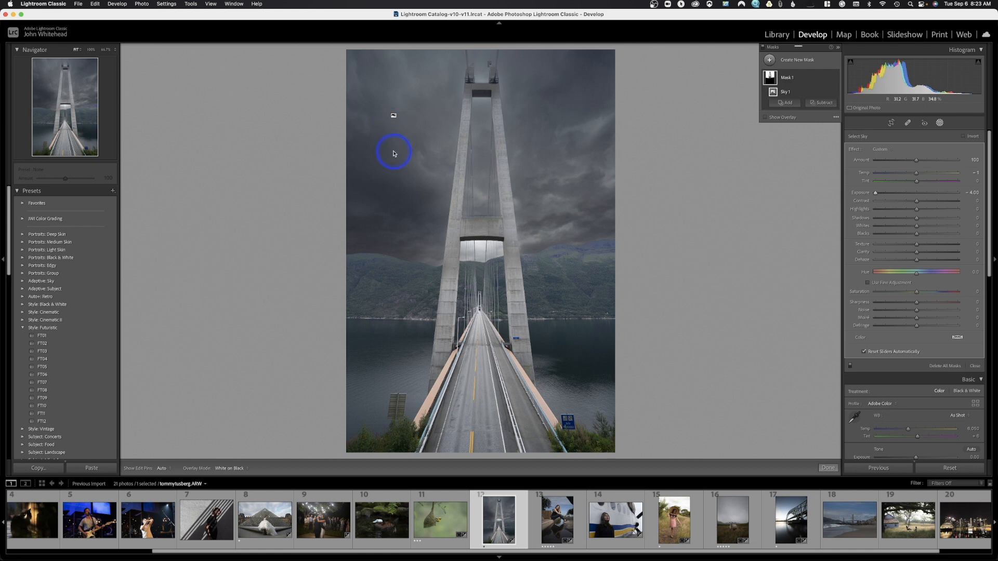
{"action": "left_click", "coordinate": [765, 118]}
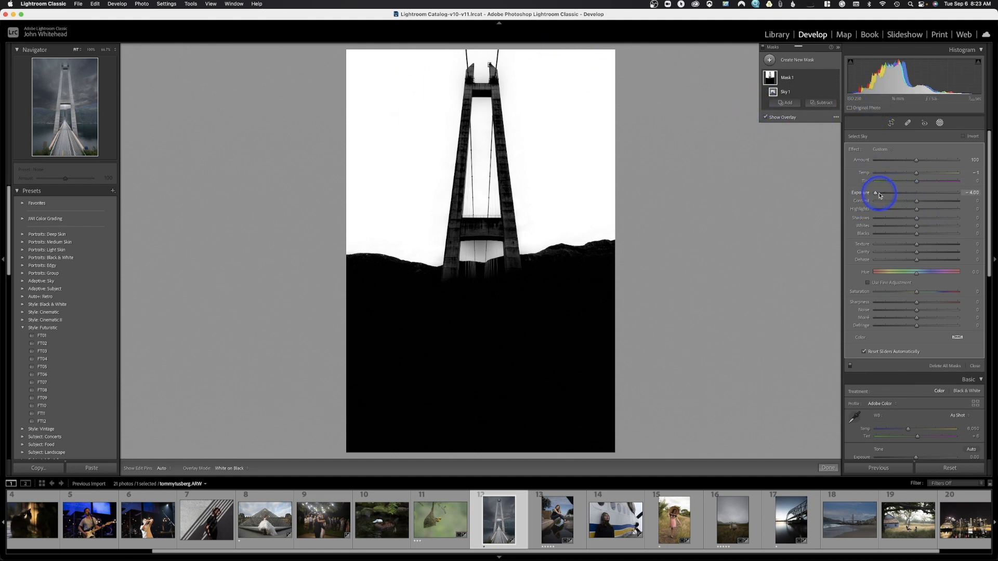
{"action": "left_click", "coordinate": [766, 119]}
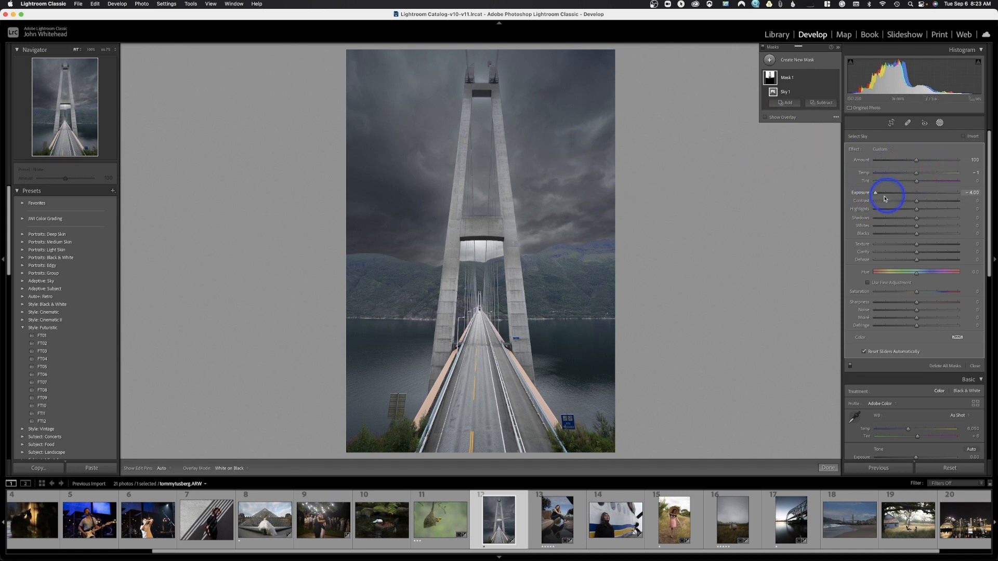
- Try an exposure of -2.38 on the sky mask, undo it, and reset the mask's exposure to zero
{"action": "left_click_drag", "start_coordinate": [877, 193], "coordinate": [891, 196]}
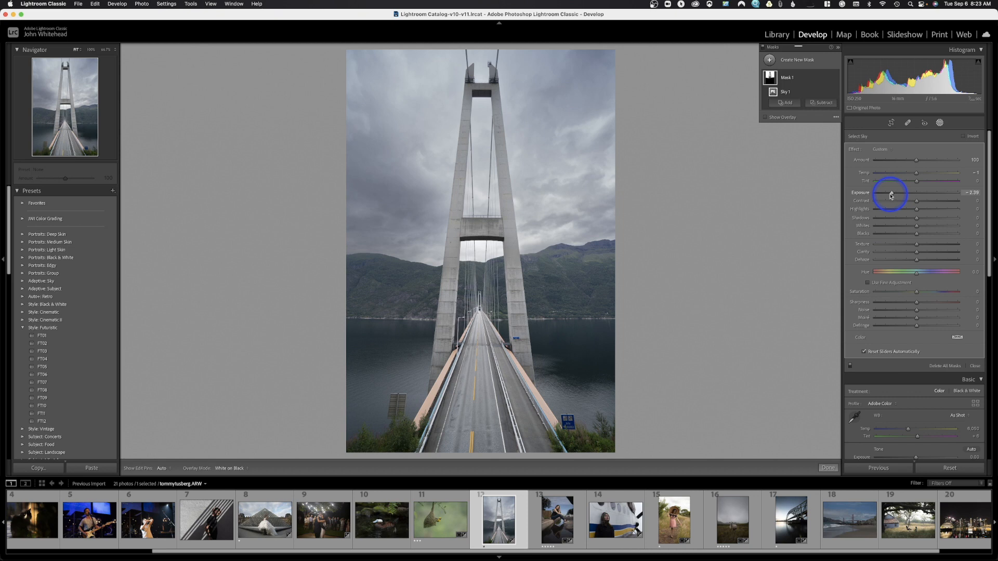
{"action": "key", "text": "super+z"}
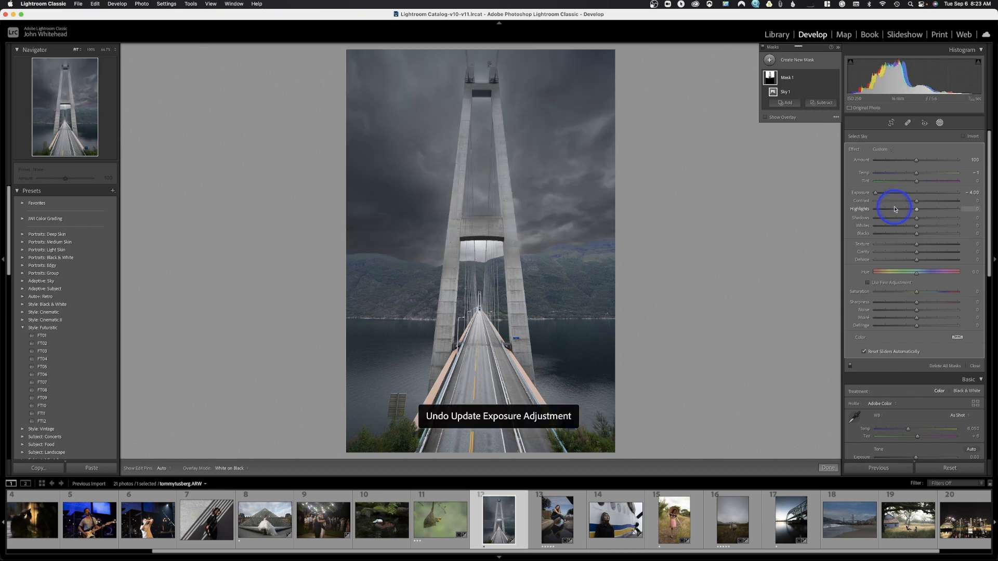
{"action": "double_click", "coordinate": [890, 195]}
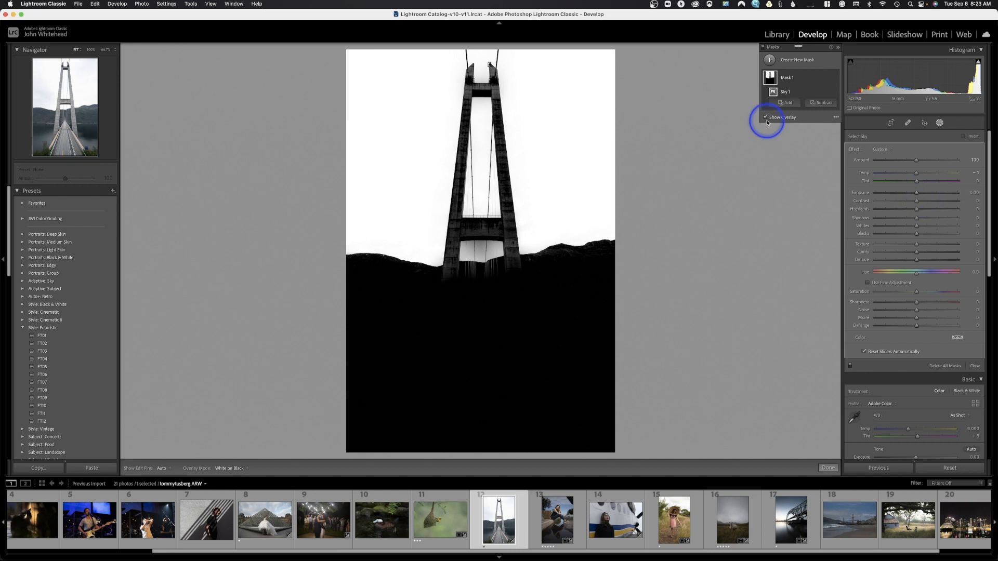
- Darken the bridge photo's sky to -4.00 exposure again, undo the mask's adjustments, and show the overlay
{"action": "left_click_drag", "start_coordinate": [916, 193], "coordinate": [836, 209]}
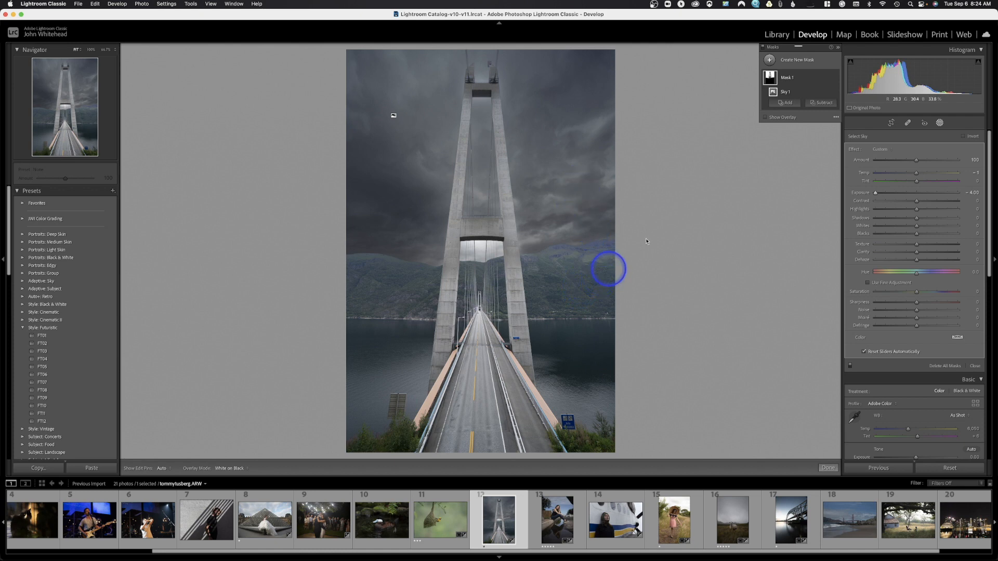
{"action": "mouse_move", "coordinate": [765, 83]}
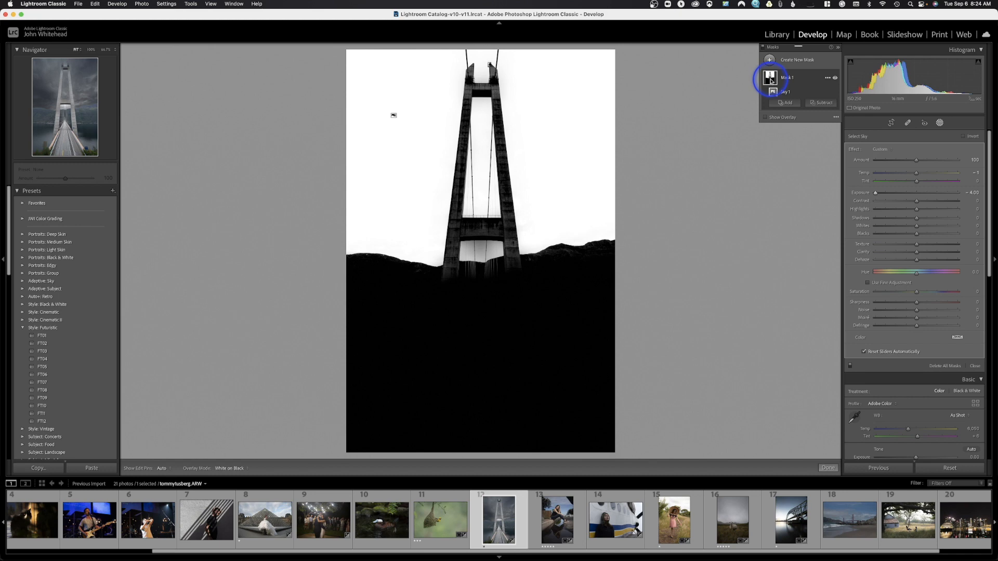
{"action": "key", "text": "super+z"}
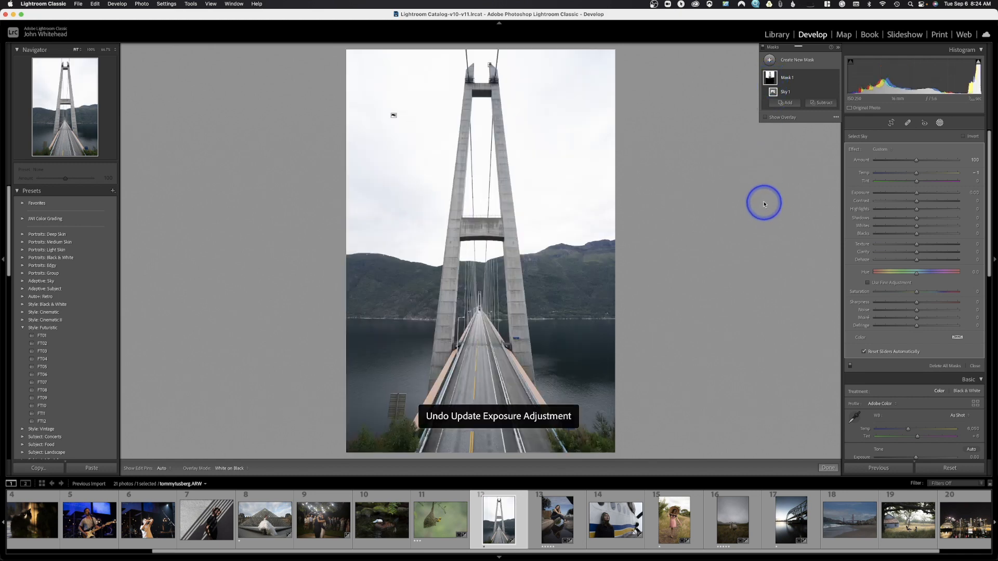
{"action": "key", "text": "super+z"}
{"action": "key", "text": "o"}
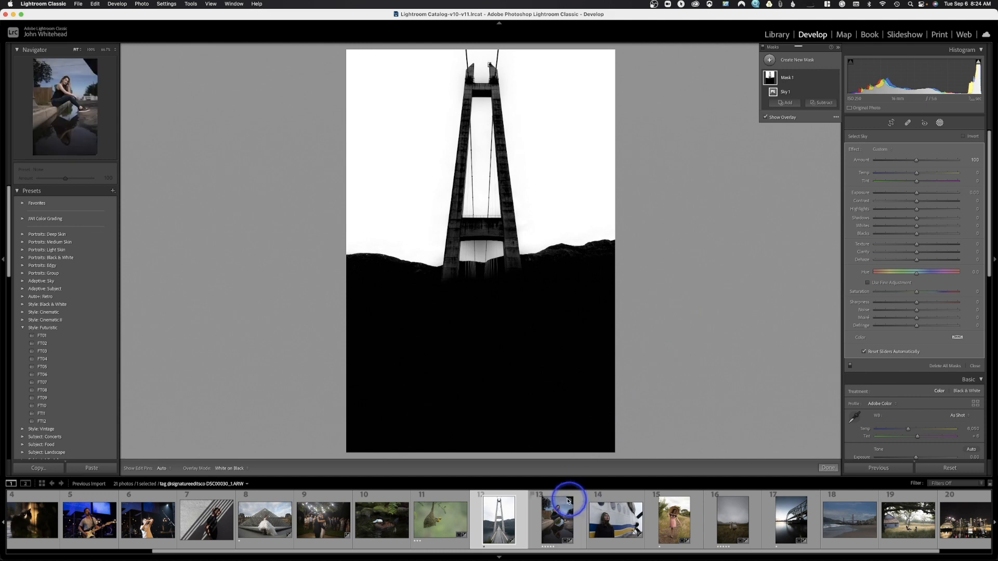
- Create a Select Sky mask on the photo of the bride at the glass pyramid and lower its exposure to -4.00
{"action": "left_click", "coordinate": [259, 524]}
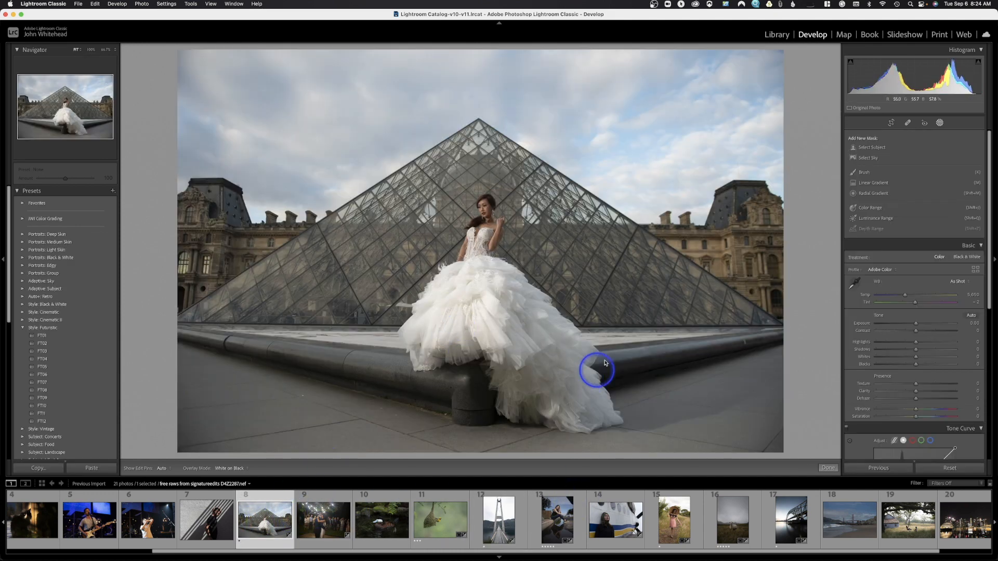
{"action": "left_click", "coordinate": [873, 162]}
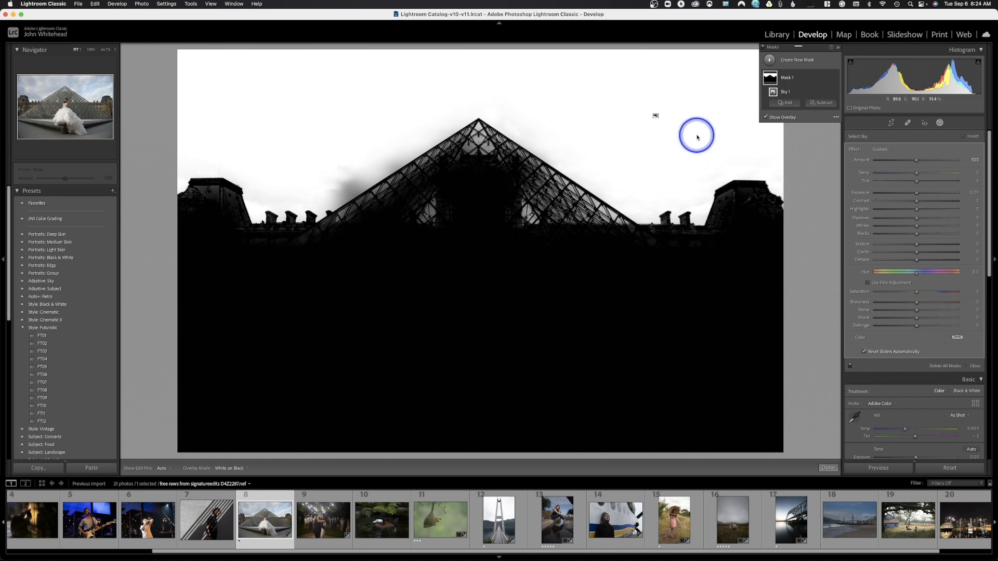
{"action": "mouse_move", "coordinate": [917, 195]}
{"action": "left_mouse_down"}
{"action": "mouse_move", "coordinate": [888, 200]}
{"action": "mouse_move", "coordinate": [912, 200]}
{"action": "left_mouse_up"}
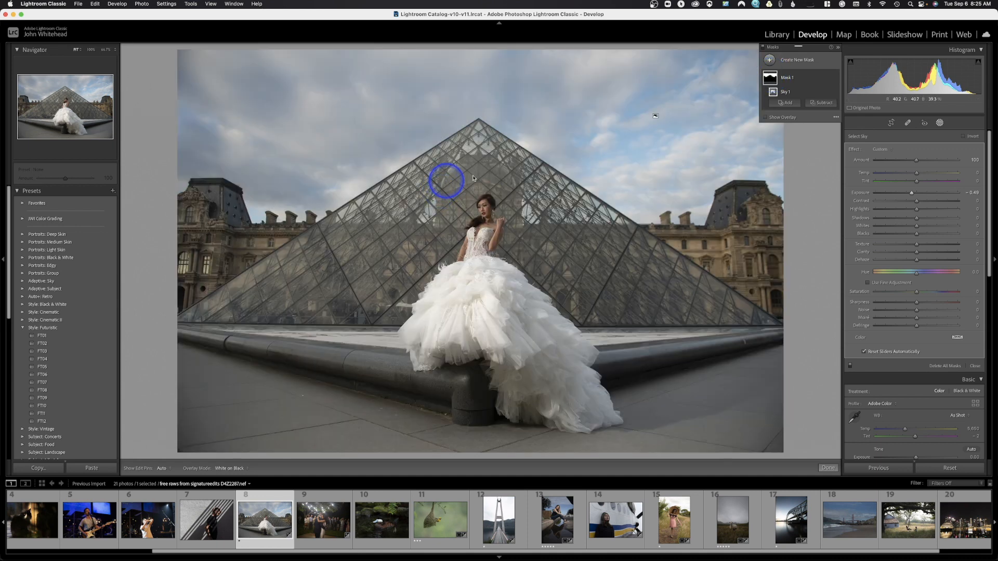
{"action": "left_click_drag", "start_coordinate": [911, 192], "coordinate": [869, 199]}
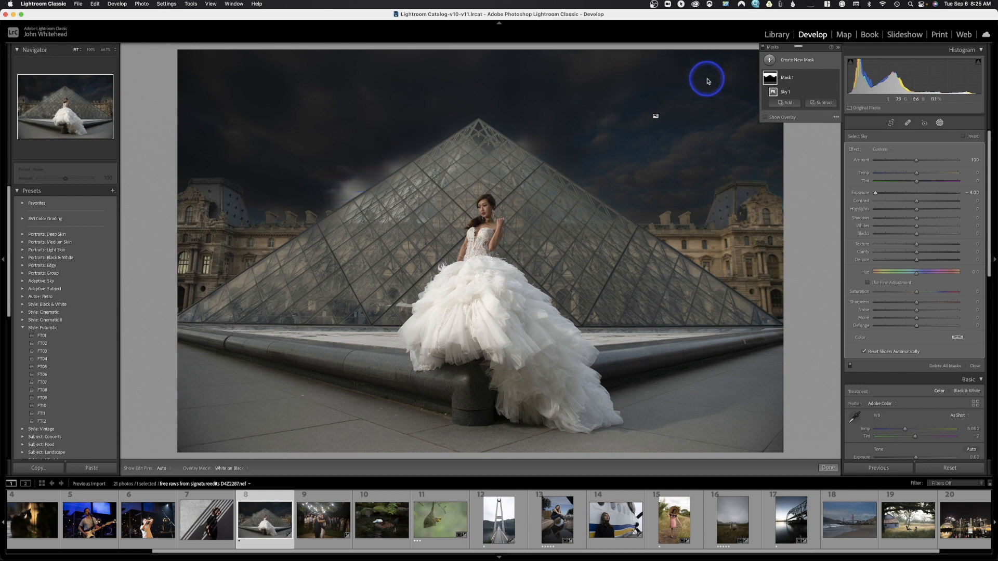
- Add a brush to the sky mask and paint over the bright halo along the pyramid's left edge
{"action": "left_click", "coordinate": [788, 104]}
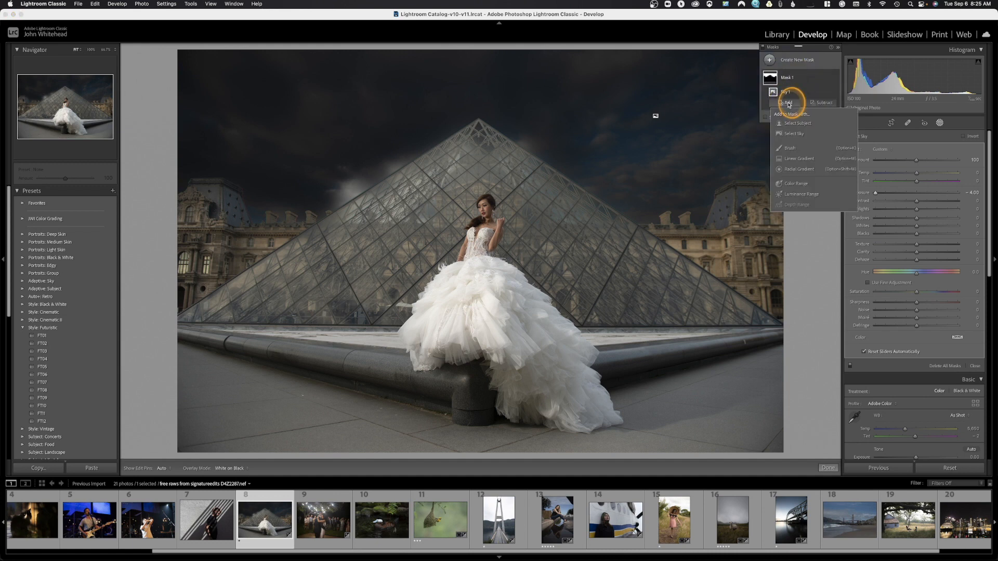
{"action": "left_click", "coordinate": [790, 149]}
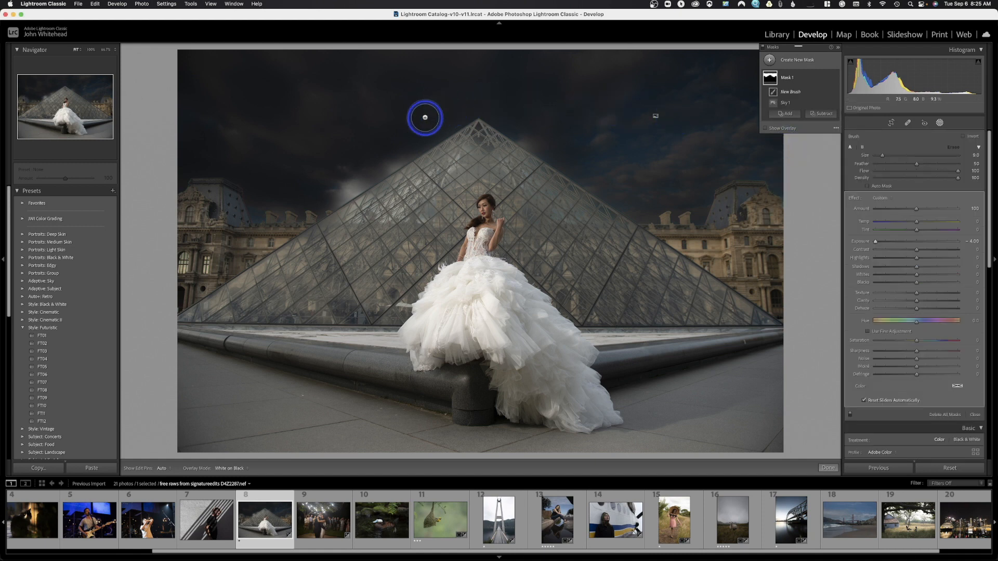
{"action": "mouse_move", "coordinate": [399, 149]}
{"action": "left_mouse_down"}
{"action": "mouse_move", "coordinate": [317, 198]}
{"action": "mouse_move", "coordinate": [371, 163]}
{"action": "left_mouse_up"}
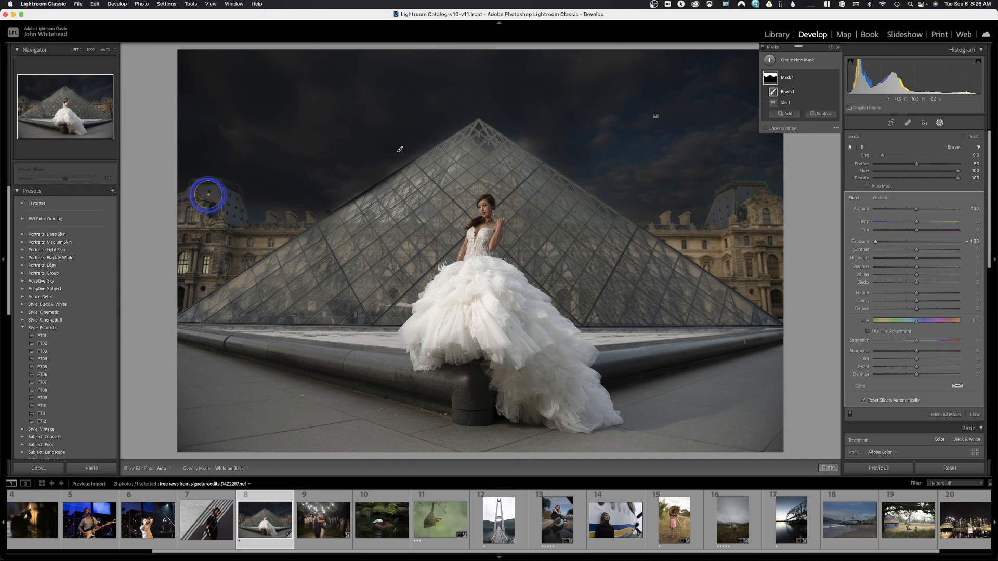
- Subtract the right-hand building roof and the sky above it from the mask with a brush, and show the mask overlay
{"action": "left_click", "coordinate": [832, 118]}
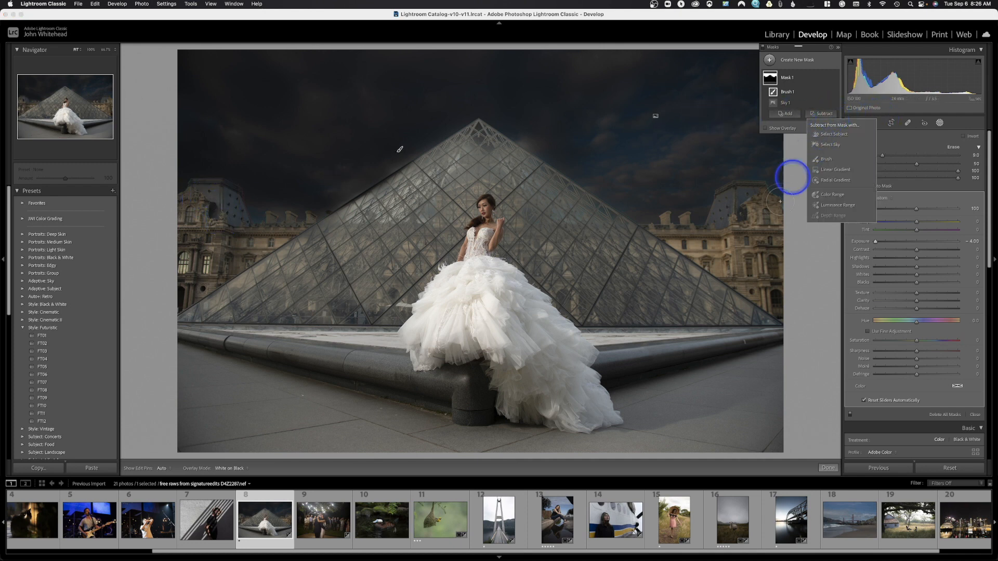
{"action": "left_click", "coordinate": [816, 162]}
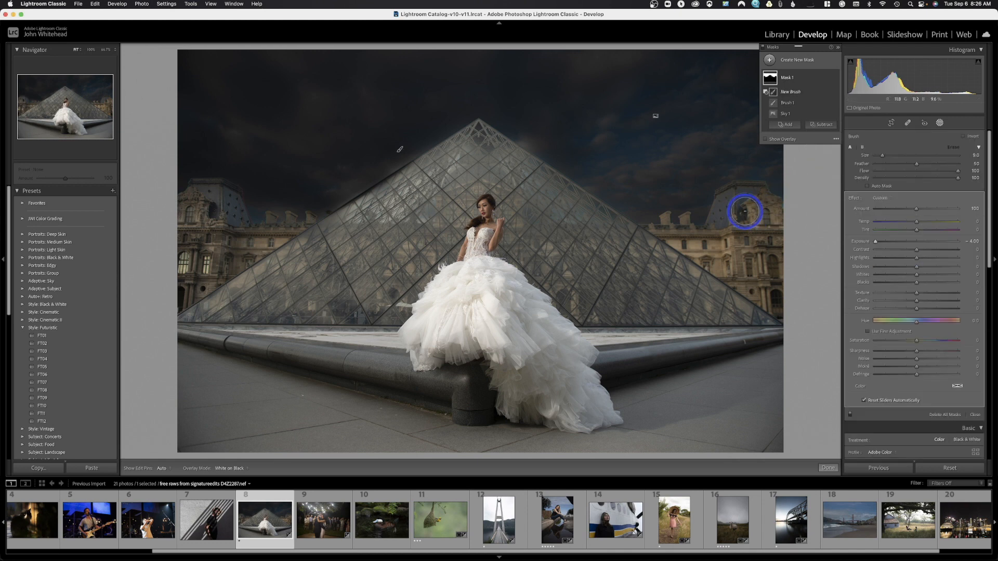
{"action": "key", "text": "h"}
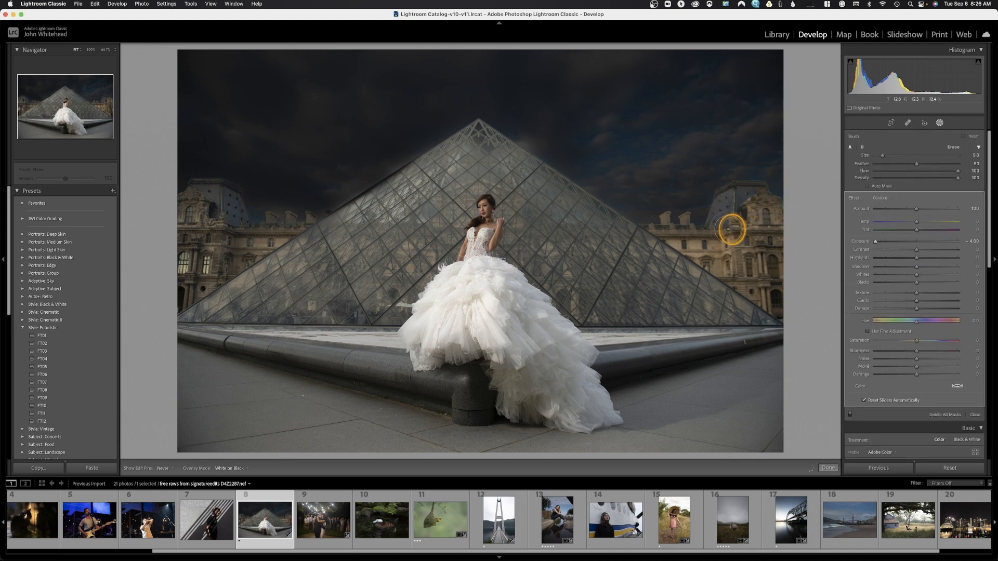
{"action": "mouse_move", "coordinate": [733, 194]}
{"action": "left_mouse_down"}
{"action": "mouse_move", "coordinate": [729, 84]}
{"action": "mouse_move", "coordinate": [741, 59]}
{"action": "mouse_move", "coordinate": [771, 53]}
{"action": "mouse_move", "coordinate": [781, 54]}
{"action": "mouse_move", "coordinate": [747, 79]}
{"action": "mouse_move", "coordinate": [788, 76]}
{"action": "mouse_move", "coordinate": [743, 96]}
{"action": "mouse_move", "coordinate": [752, 184]}
{"action": "mouse_move", "coordinate": [771, 198]}
{"action": "mouse_move", "coordinate": [769, 94]}
{"action": "mouse_move", "coordinate": [785, 115]}
{"action": "mouse_move", "coordinate": [779, 178]}
{"action": "left_mouse_up"}
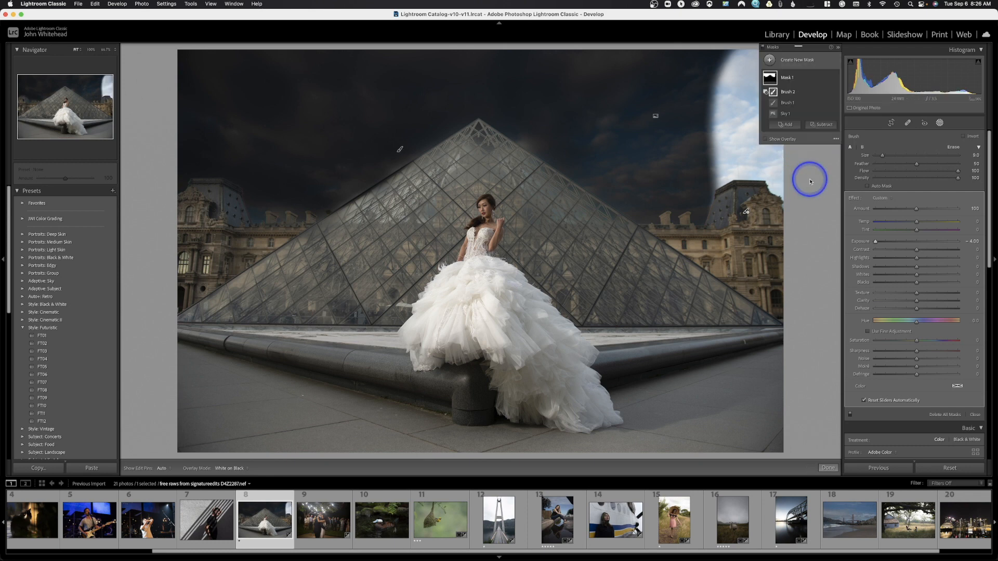
{"action": "left_click", "coordinate": [765, 140]}
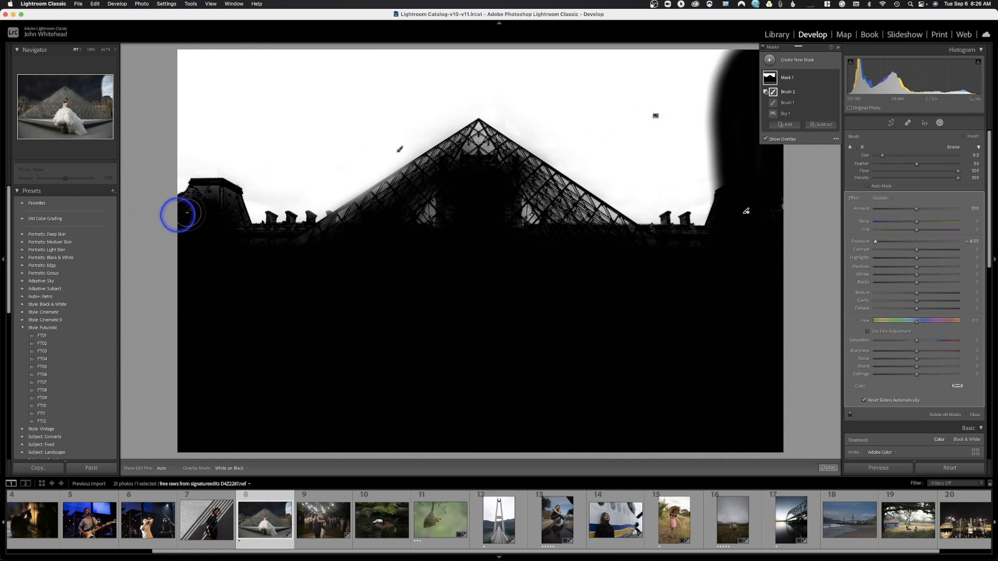
- Subtract the left-hand building roof and the sky above it from the mask with the brush, and hide the overlay
{"action": "mouse_move", "coordinate": [213, 193]}
{"action": "left_mouse_down"}
{"action": "mouse_move", "coordinate": [206, 38]}
{"action": "mouse_move", "coordinate": [164, 52]}
{"action": "mouse_move", "coordinate": [182, 53]}
{"action": "mouse_move", "coordinate": [180, 195]}
{"action": "mouse_move", "coordinate": [187, 125]}
{"action": "mouse_move", "coordinate": [200, 182]}
{"action": "mouse_move", "coordinate": [192, 26]}
{"action": "left_mouse_up"}
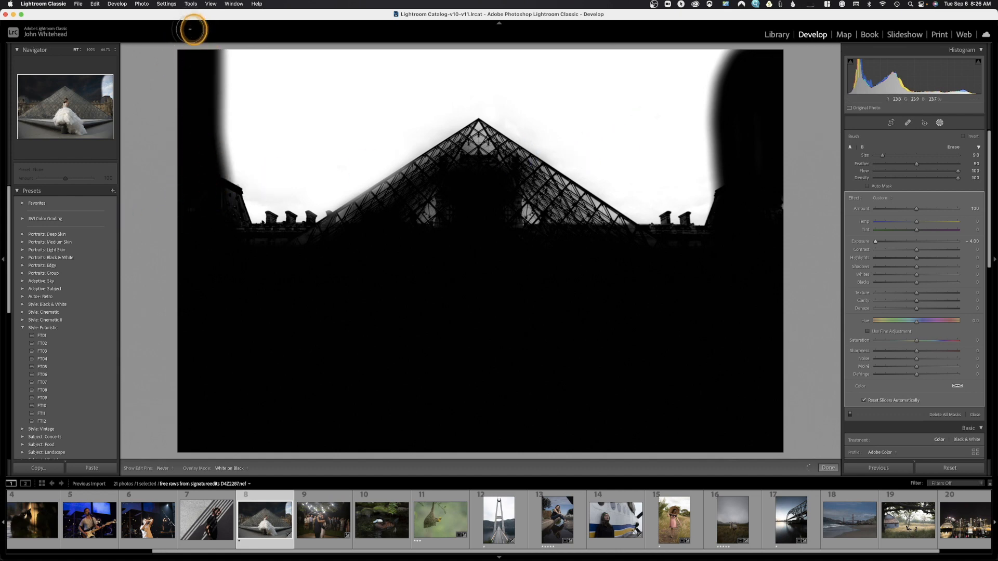
{"action": "left_click", "coordinate": [766, 139]}
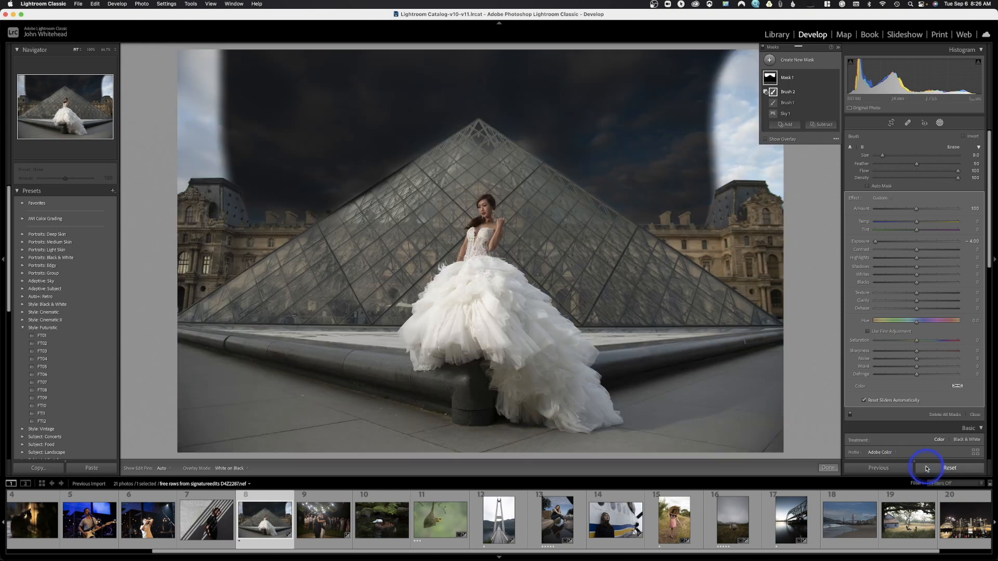
- Reset the pyramid photo, create a fresh Select Sky mask, and set its exposure to about -0.6 and temperature to 20
{"action": "left_click", "coordinate": [927, 469]}
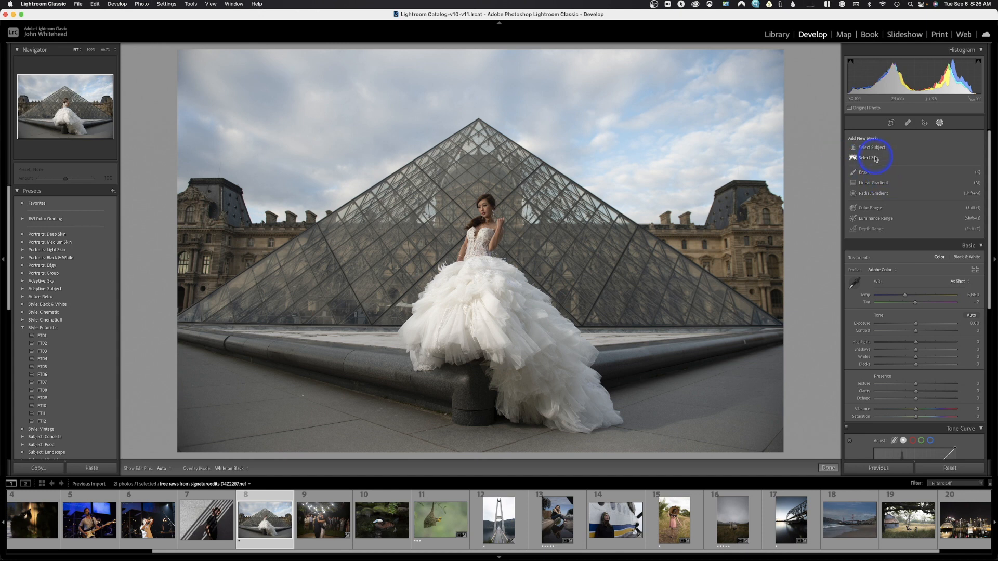
{"action": "left_click", "coordinate": [875, 158]}
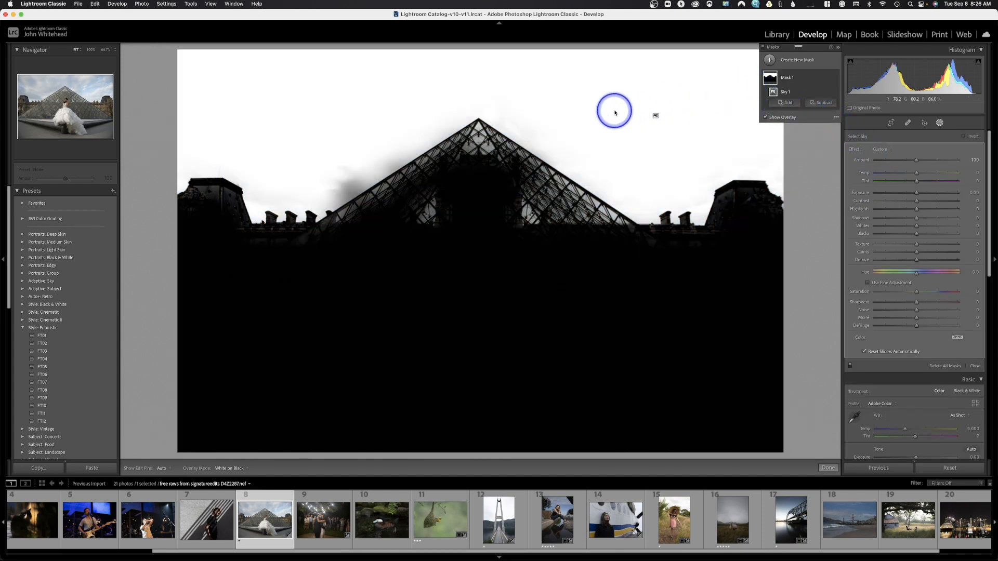
{"action": "left_click_drag", "start_coordinate": [918, 195], "coordinate": [912, 197]}
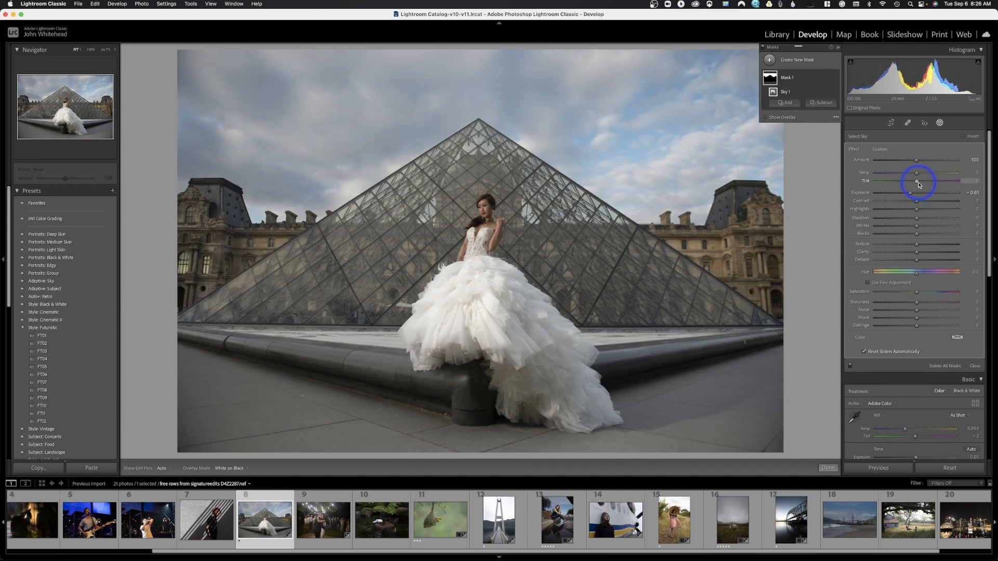
{"action": "left_click_drag", "start_coordinate": [916, 173], "coordinate": [926, 178]}
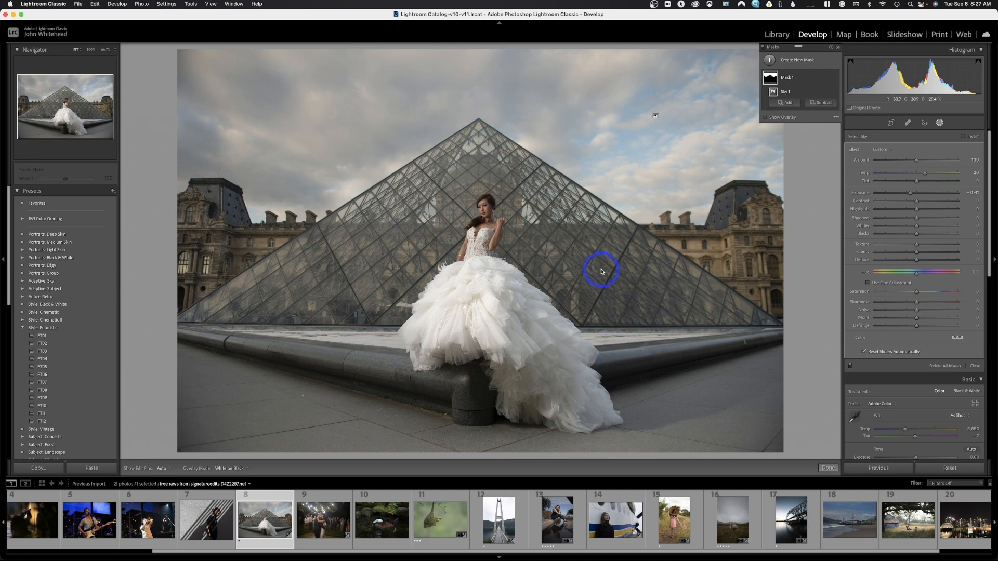
- Create a Select Subject mask on the photo of the weaver bird and nest, hide the overlay, and raise its exposure to 0.44
{"action": "left_click", "coordinate": [458, 513]}
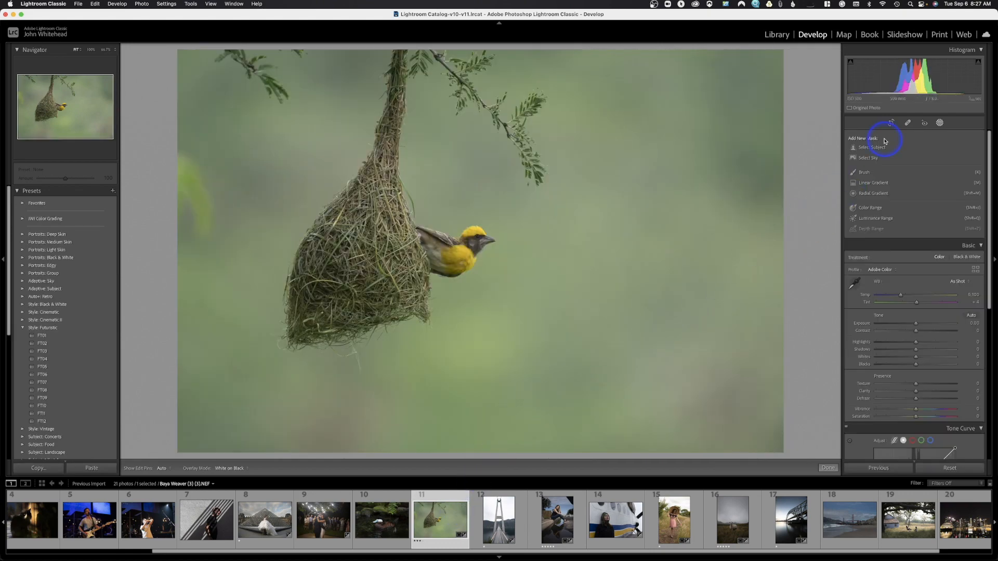
{"action": "left_click", "coordinate": [875, 150]}
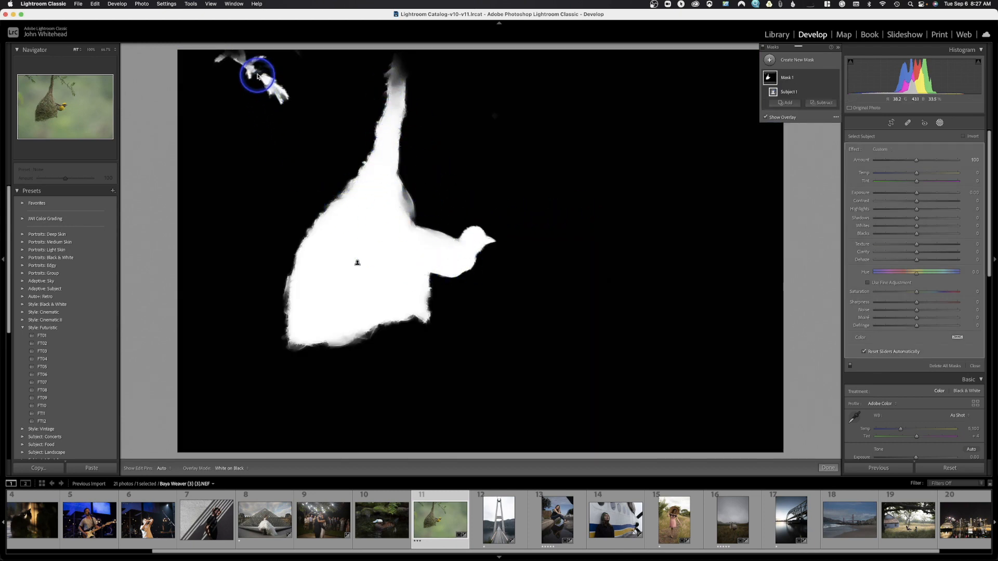
{"action": "left_click", "coordinate": [767, 118]}
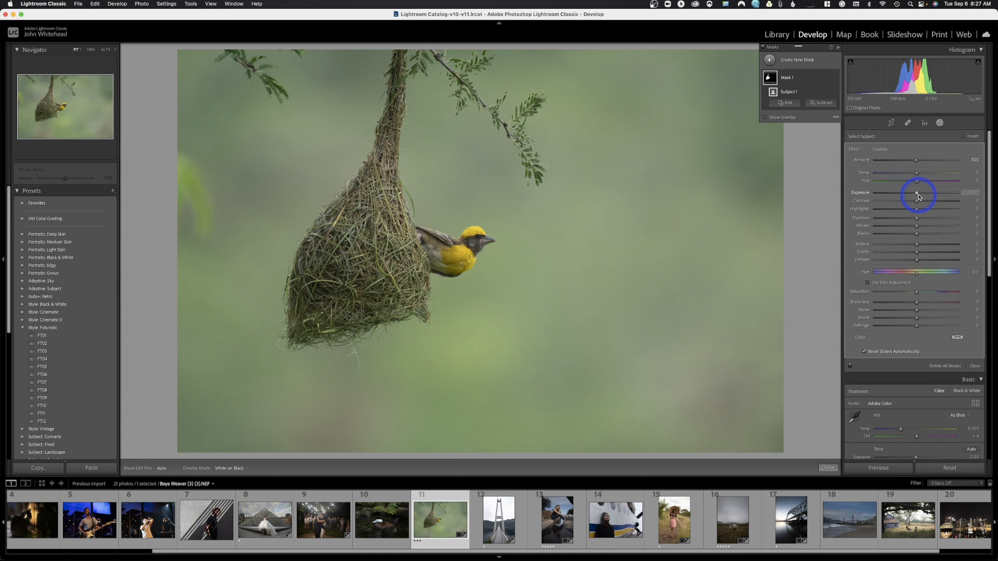
{"action": "mouse_move", "coordinate": [922, 197]}
{"action": "left_mouse_down"}
{"action": "mouse_move", "coordinate": [960, 194]}
{"action": "mouse_move", "coordinate": [911, 196]}
{"action": "mouse_move", "coordinate": [924, 199]}
{"action": "left_mouse_up"}
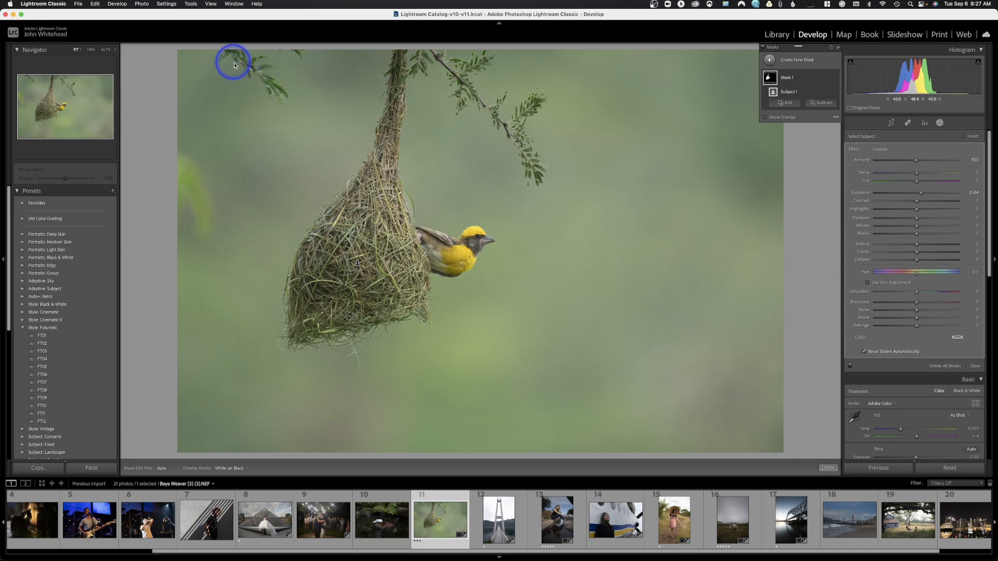
- Subtract the small branch in the photo's upper left corner from the subject mask with a brush, with the overlay shown
{"action": "left_click", "coordinate": [814, 104]}
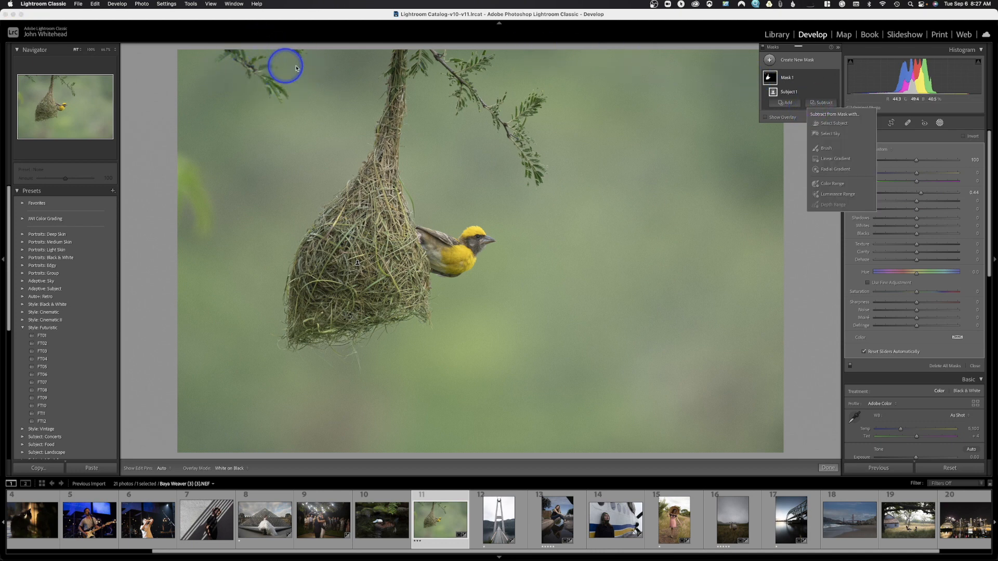
{"action": "left_click", "coordinate": [828, 147]}
{"action": "key", "text": "h"}
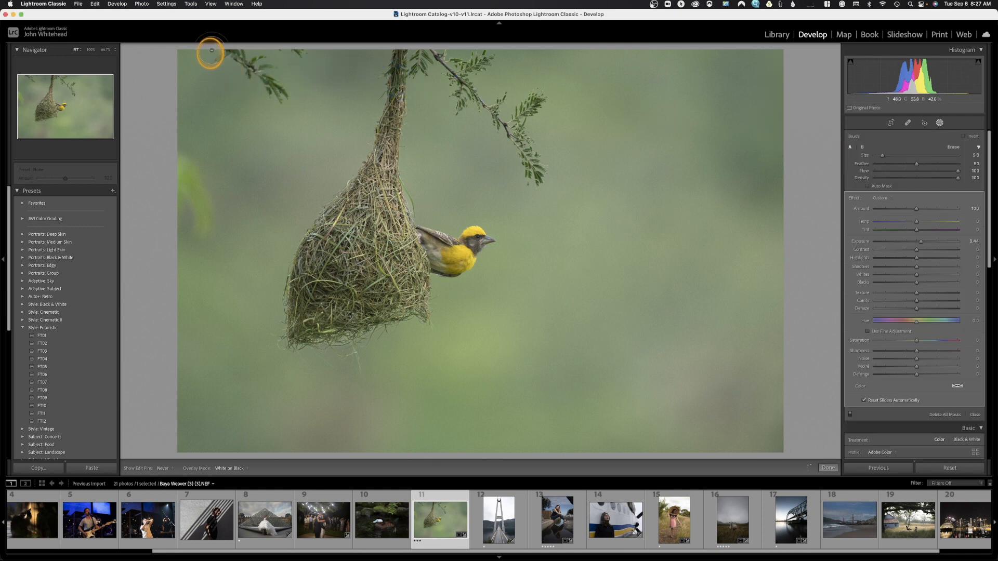
{"action": "key", "text": "h"}
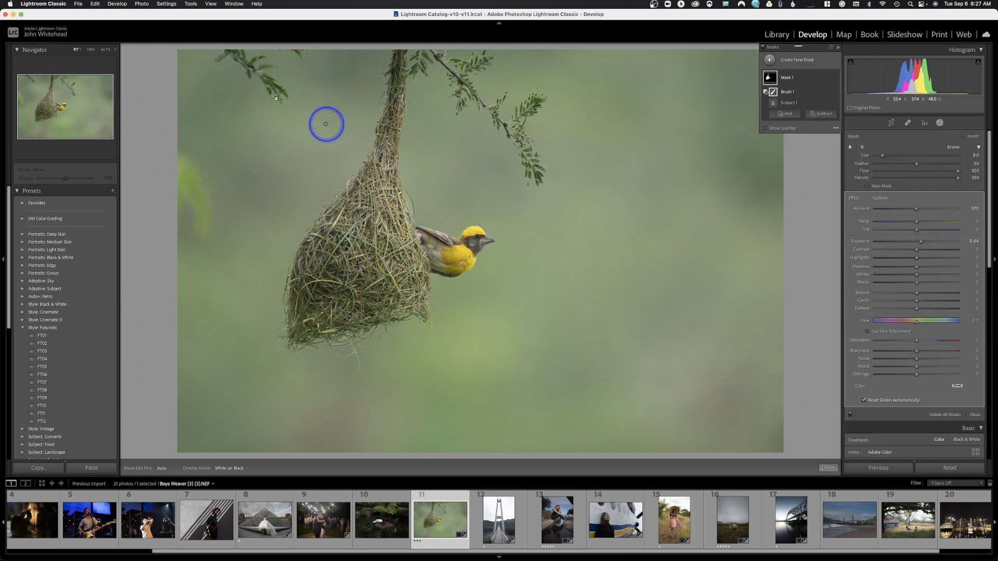
{"action": "key", "text": "h"}
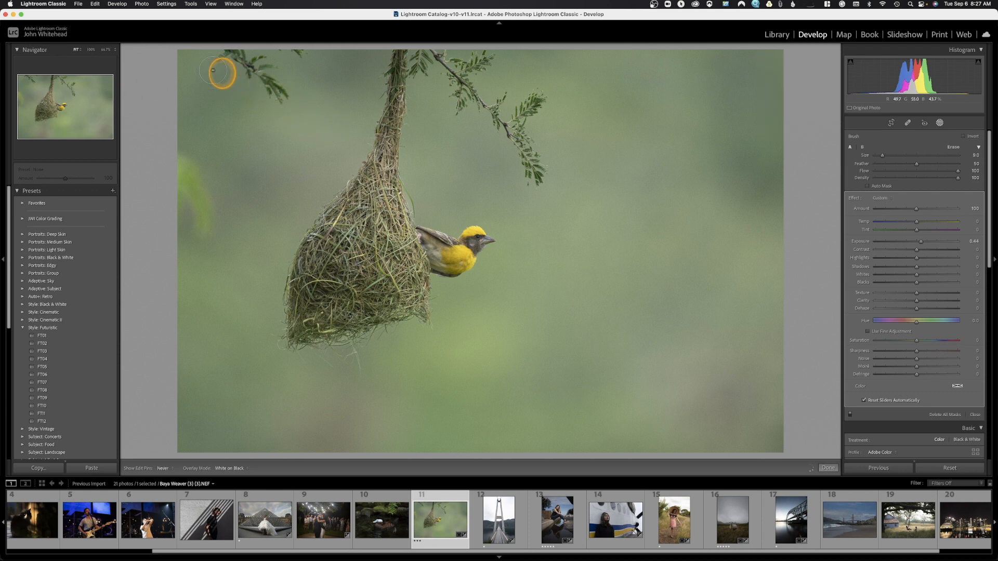
{"action": "key", "text": "h"}
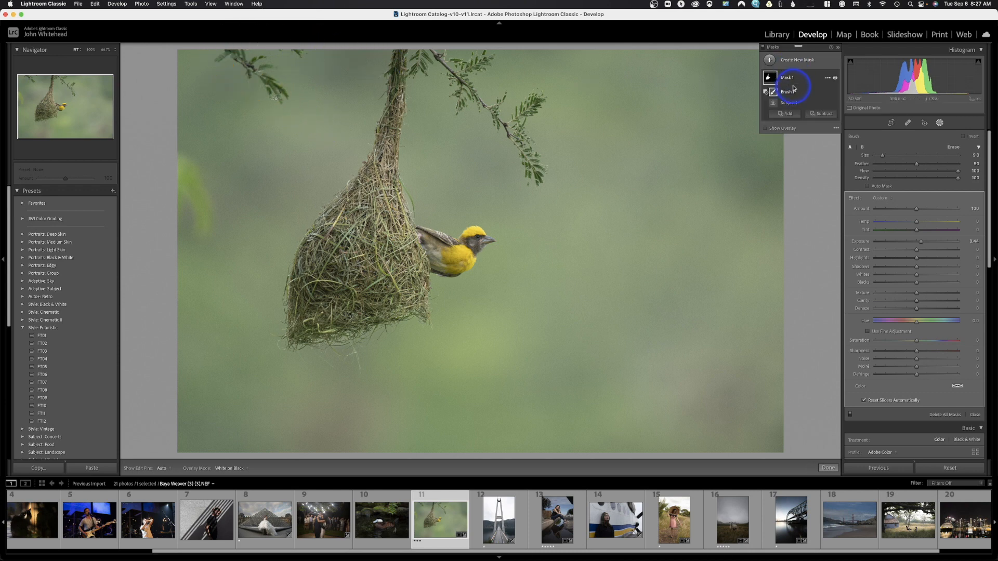
{"action": "left_click", "coordinate": [764, 129]}
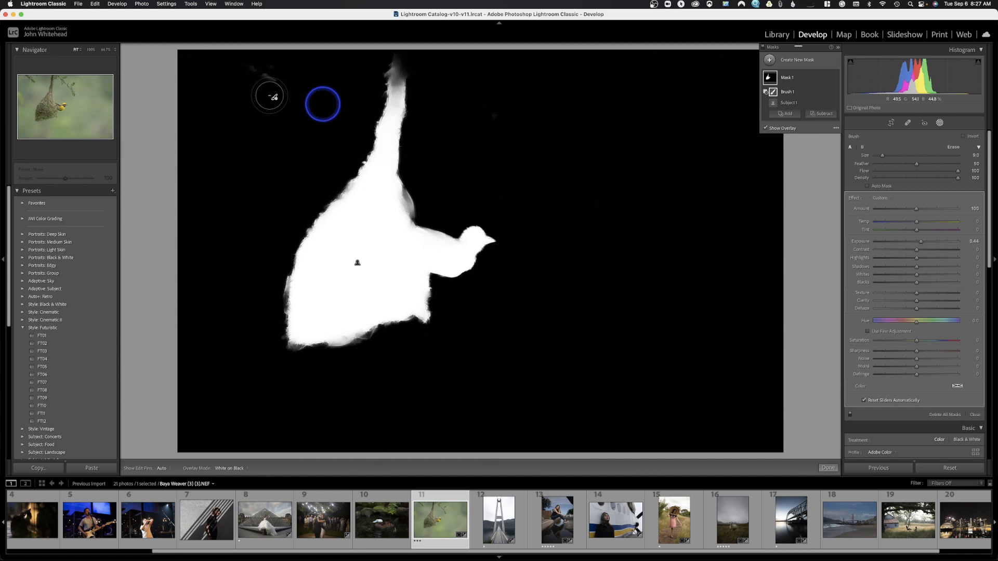
{"action": "key", "text": "h"}
{"action": "key", "text": "h"}
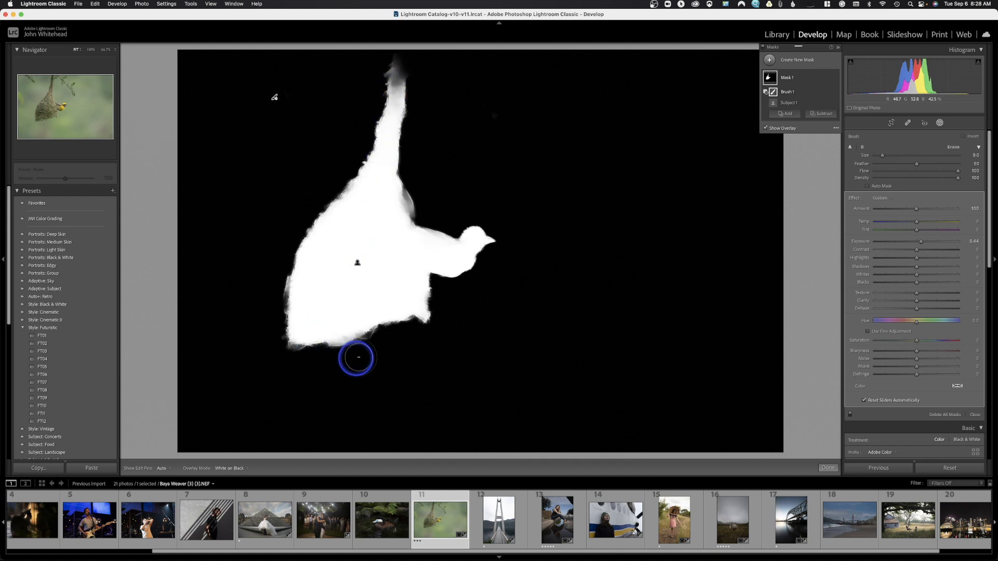
- Brush the nest and its hanging stem out of the subject mask so only the bird is masked
{"action": "key", "text": "h"}
{"action": "mouse_move", "coordinate": [421, 288]}
{"action": "left_mouse_down"}
{"action": "mouse_move", "coordinate": [386, 244]}
{"action": "mouse_move", "coordinate": [398, 207]}
{"action": "left_mouse_up"}
{"action": "mouse_move", "coordinate": [401, 85]}
{"action": "left_mouse_down"}
{"action": "mouse_move", "coordinate": [397, 61]}
{"action": "mouse_move", "coordinate": [391, 136]}
{"action": "mouse_move", "coordinate": [388, 53]}
{"action": "mouse_move", "coordinate": [390, 154]}
{"action": "mouse_move", "coordinate": [407, 206]}
{"action": "mouse_move", "coordinate": [362, 160]}
{"action": "mouse_move", "coordinate": [297, 258]}
{"action": "mouse_move", "coordinate": [285, 350]}
{"action": "mouse_move", "coordinate": [400, 317]}
{"action": "mouse_move", "coordinate": [366, 242]}
{"action": "mouse_move", "coordinate": [368, 180]}
{"action": "mouse_move", "coordinate": [315, 260]}
{"action": "mouse_move", "coordinate": [298, 341]}
{"action": "mouse_move", "coordinate": [340, 227]}
{"action": "mouse_move", "coordinate": [327, 338]}
{"action": "mouse_move", "coordinate": [343, 333]}
{"action": "mouse_move", "coordinate": [352, 252]}
{"action": "mouse_move", "coordinate": [365, 326]}
{"action": "mouse_move", "coordinate": [373, 295]}
{"action": "mouse_move", "coordinate": [360, 280]}
{"action": "mouse_move", "coordinate": [382, 299]}
{"action": "mouse_move", "coordinate": [362, 247]}
{"action": "mouse_move", "coordinate": [367, 199]}
{"action": "mouse_move", "coordinate": [363, 229]}
{"action": "left_mouse_up"}
{"action": "mouse_move", "coordinate": [401, 297]}
{"action": "left_mouse_down"}
{"action": "mouse_move", "coordinate": [440, 298]}
{"action": "mouse_move", "coordinate": [395, 319]}
{"action": "mouse_move", "coordinate": [416, 330]}
{"action": "left_mouse_up"}
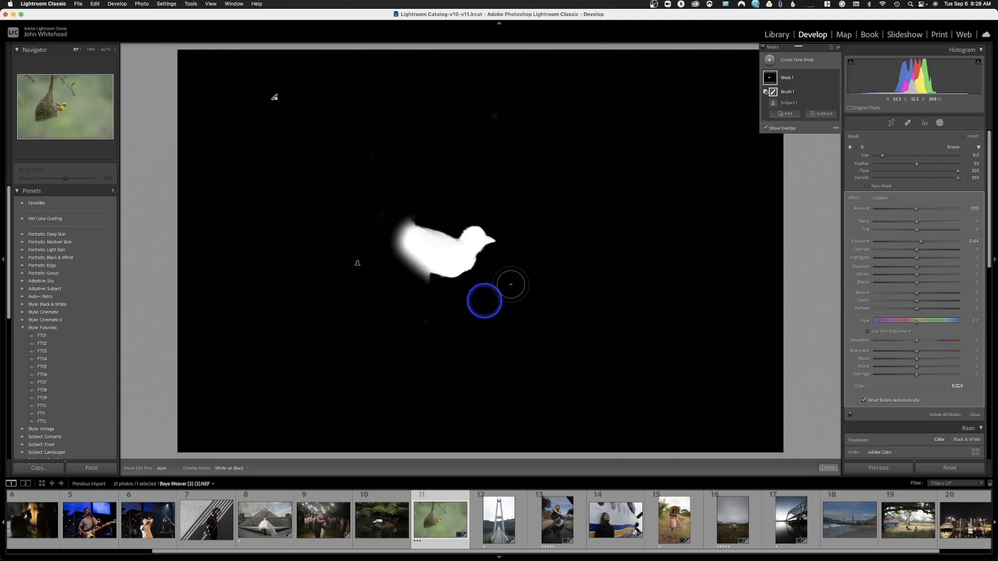
- Hide the mask overlay, try a stronger exposure on the bird, and settle the mask's exposure at 0.54
{"action": "left_click", "coordinate": [820, 114]}
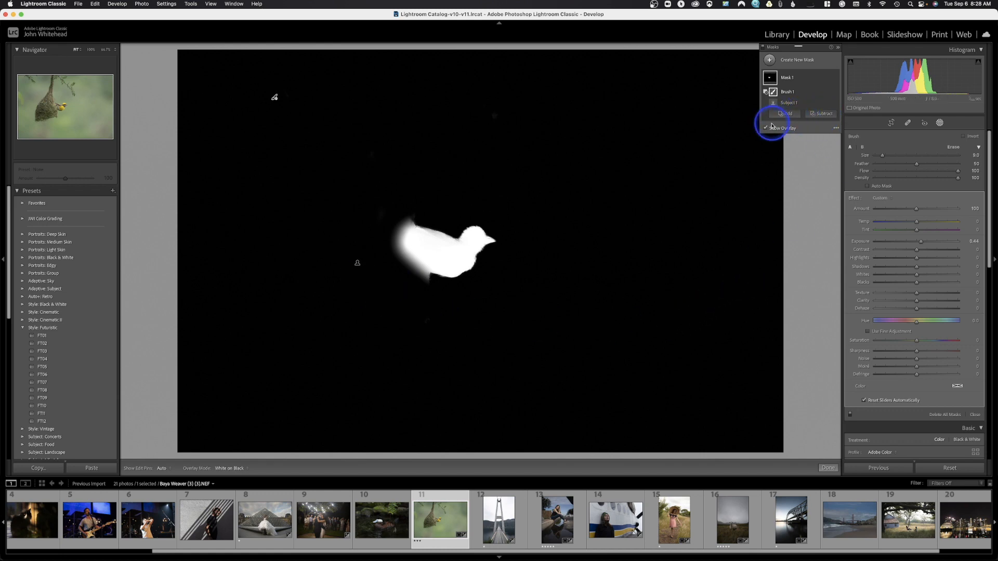
{"action": "left_click", "coordinate": [765, 128]}
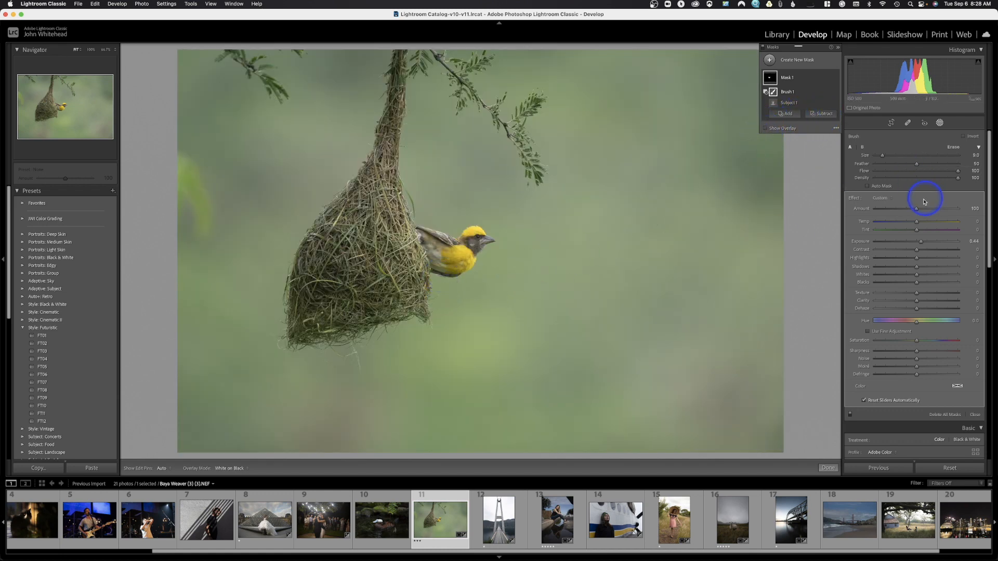
{"action": "left_click_drag", "start_coordinate": [922, 243], "coordinate": [931, 241]}
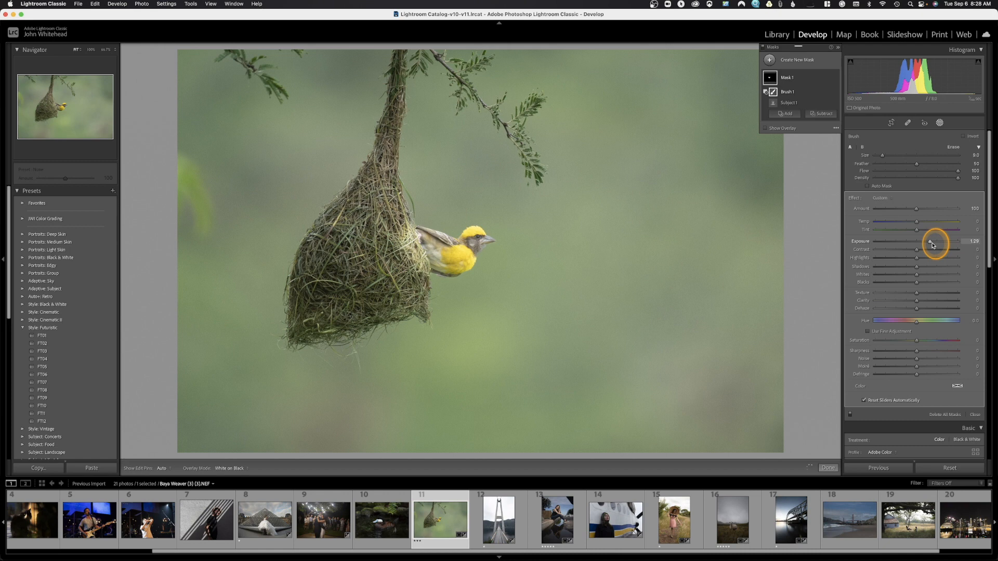
{"action": "left_click_drag", "start_coordinate": [399, 238], "coordinate": [419, 282]}
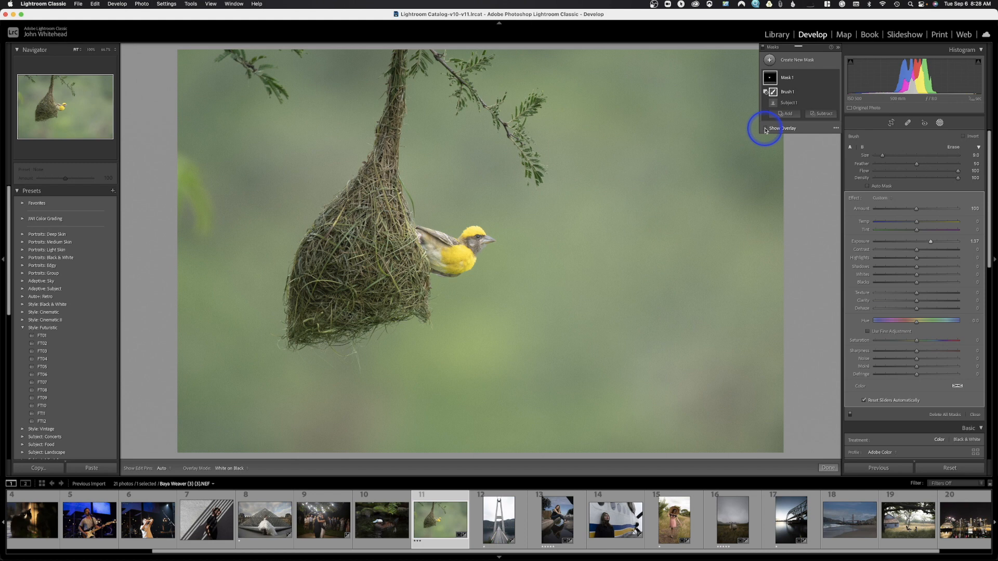
{"action": "left_click_drag", "start_coordinate": [931, 245], "coordinate": [924, 247]}
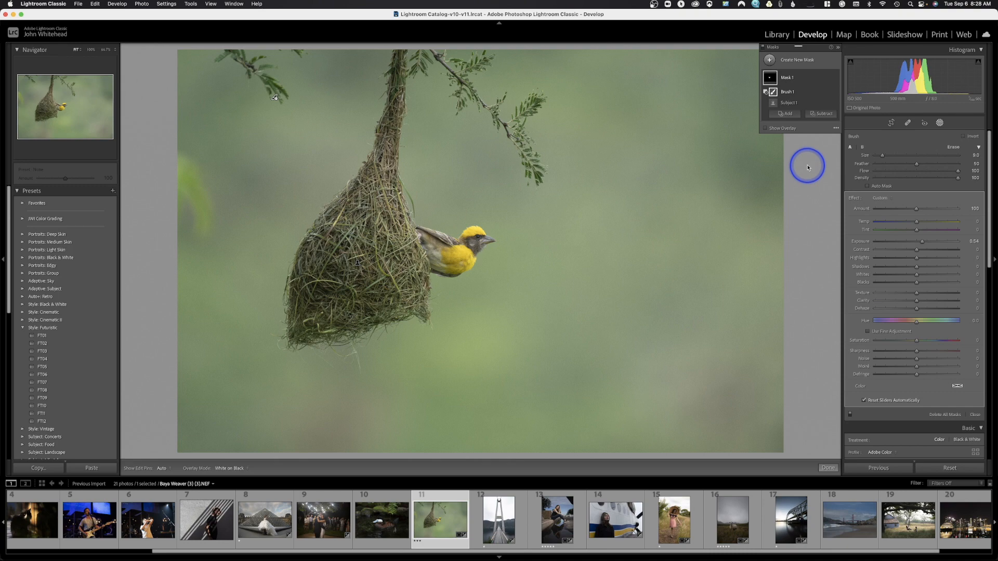
- Undo the sky mask on the photo of the woman beside the airplane and create a Select Subject mask instead
{"action": "left_click", "coordinate": [629, 517]}
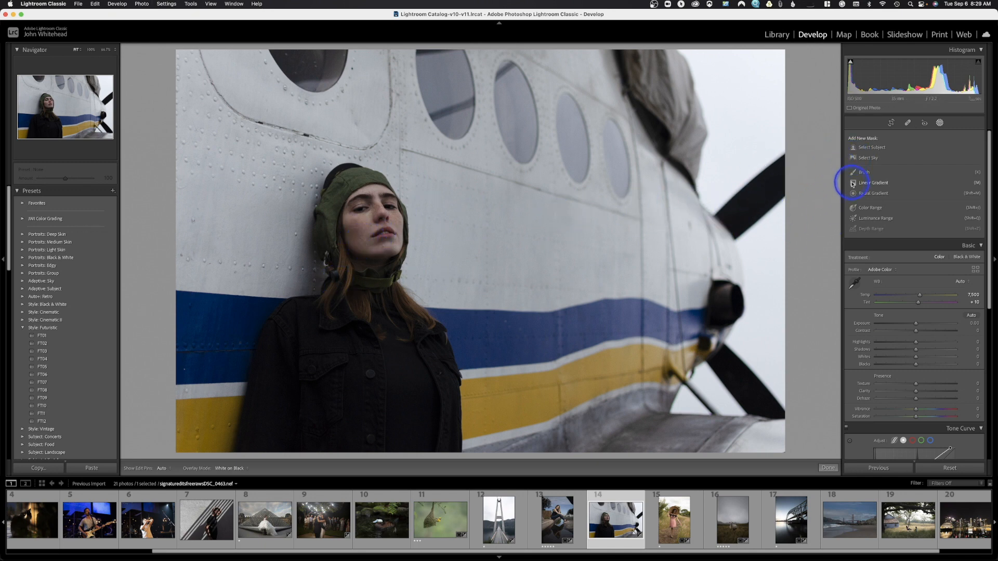
{"action": "key", "text": "super+z"}
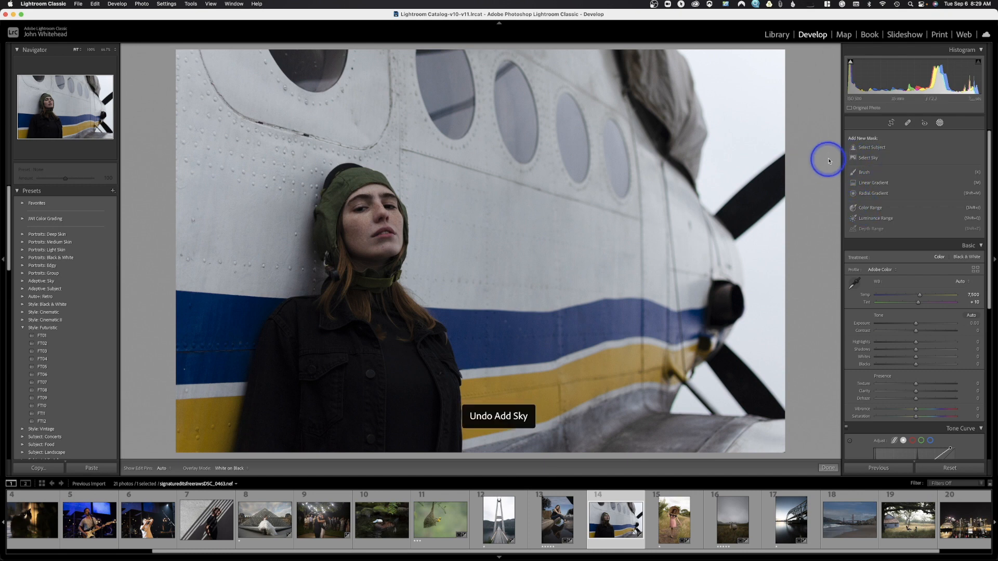
{"action": "left_click", "coordinate": [875, 148]}
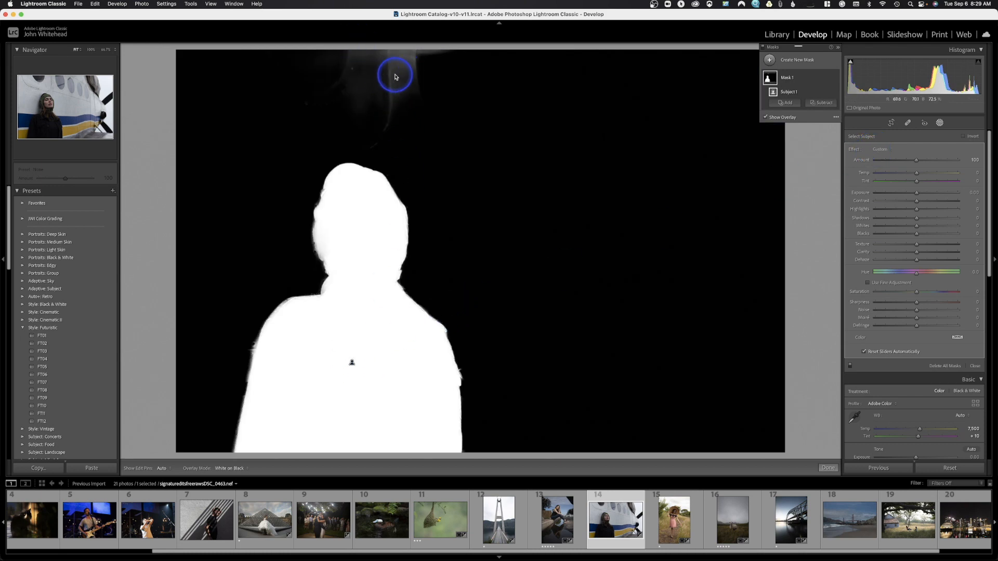
- Subtract the faint streaks on the airplane above the woman's head from the subject mask with a brush
{"action": "left_click", "coordinate": [828, 105]}
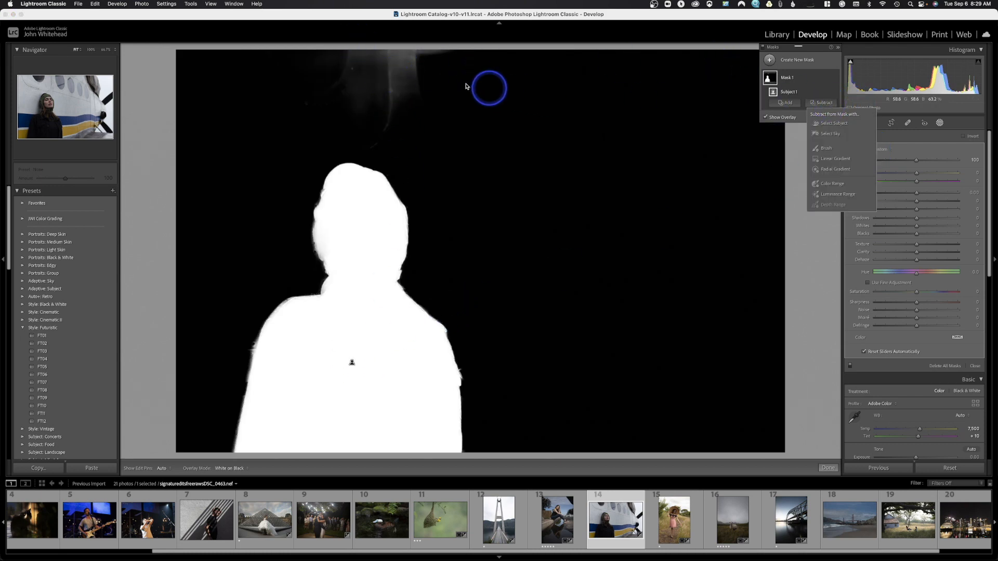
{"action": "left_click", "coordinate": [845, 151]}
{"action": "mouse_move", "coordinate": [367, 94]}
{"action": "left_mouse_down"}
{"action": "mouse_move", "coordinate": [394, 56]}
{"action": "mouse_move", "coordinate": [439, 45]}
{"action": "mouse_move", "coordinate": [374, 102]}
{"action": "mouse_move", "coordinate": [419, 85]}
{"action": "mouse_move", "coordinate": [341, 111]}
{"action": "mouse_move", "coordinate": [384, 86]}
{"action": "left_mouse_up"}
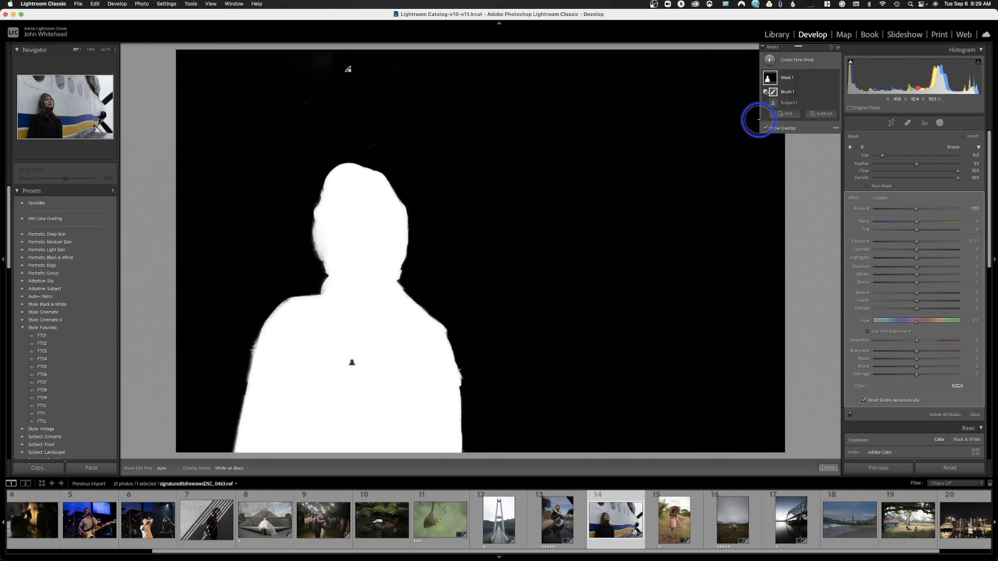
- Hide the overlay, brighten the woman by raising the mask's shadows and exposure, and toggle the mask's visibility to compare
{"action": "left_click", "coordinate": [764, 127]}
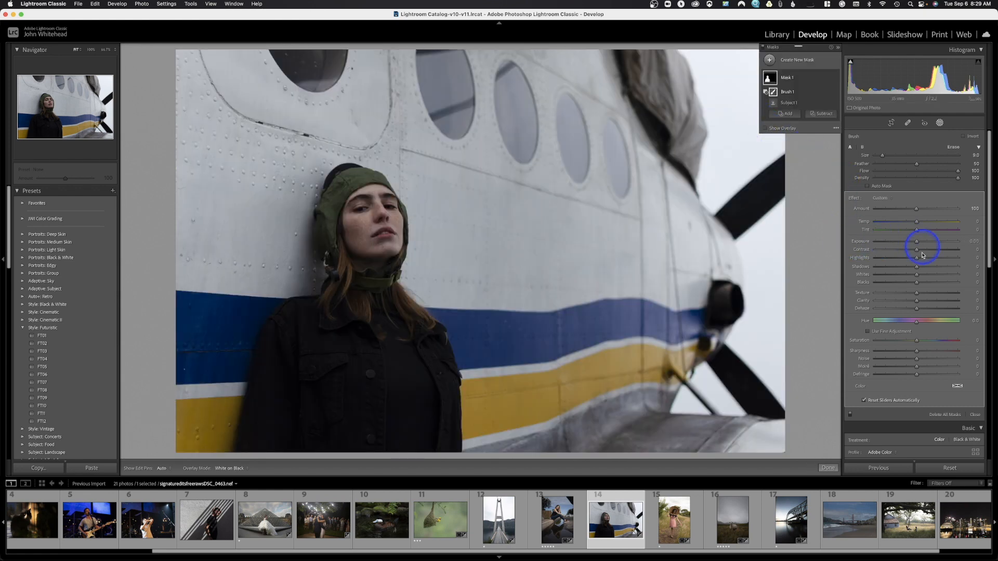
{"action": "mouse_move", "coordinate": [916, 269]}
{"action": "left_mouse_down"}
{"action": "mouse_move", "coordinate": [930, 265]}
{"action": "mouse_move", "coordinate": [919, 244]}
{"action": "left_mouse_up"}
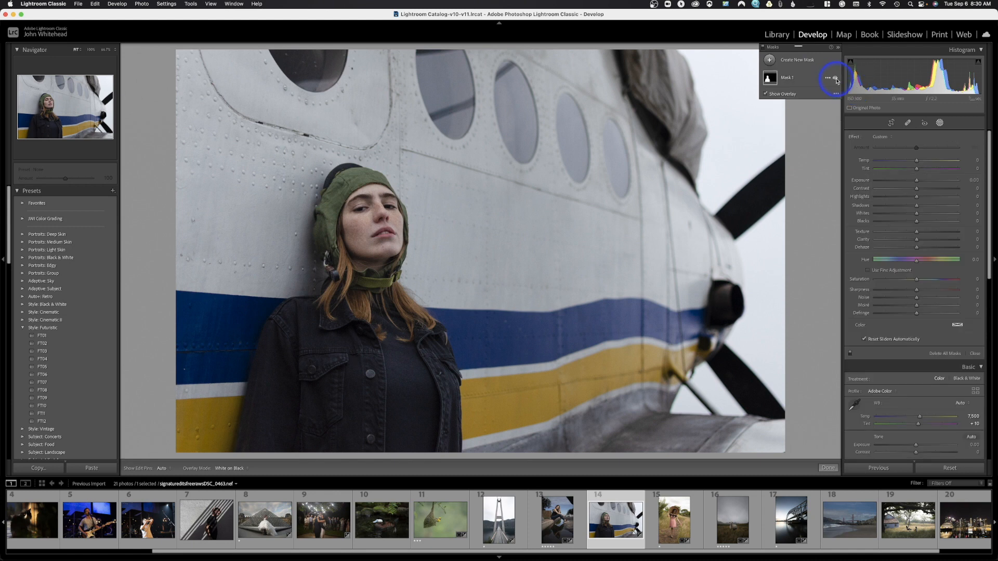
{"action": "left_click", "coordinate": [835, 78]}
{"action": "left_click", "coordinate": [835, 78]}
- Rename the woman's subject mask to "face"
{"action": "left_click", "coordinate": [828, 78]}
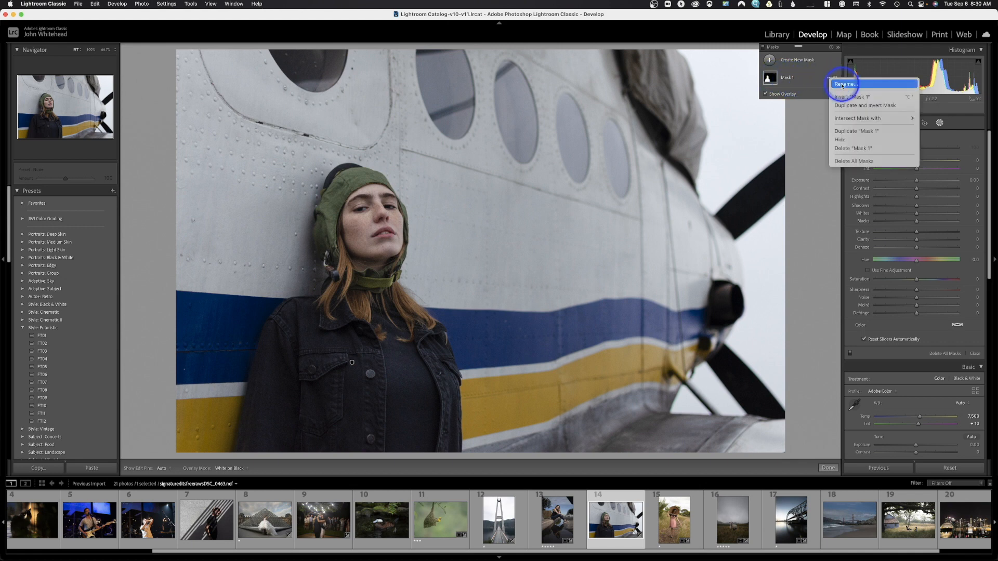
{"action": "left_click", "coordinate": [840, 85]}
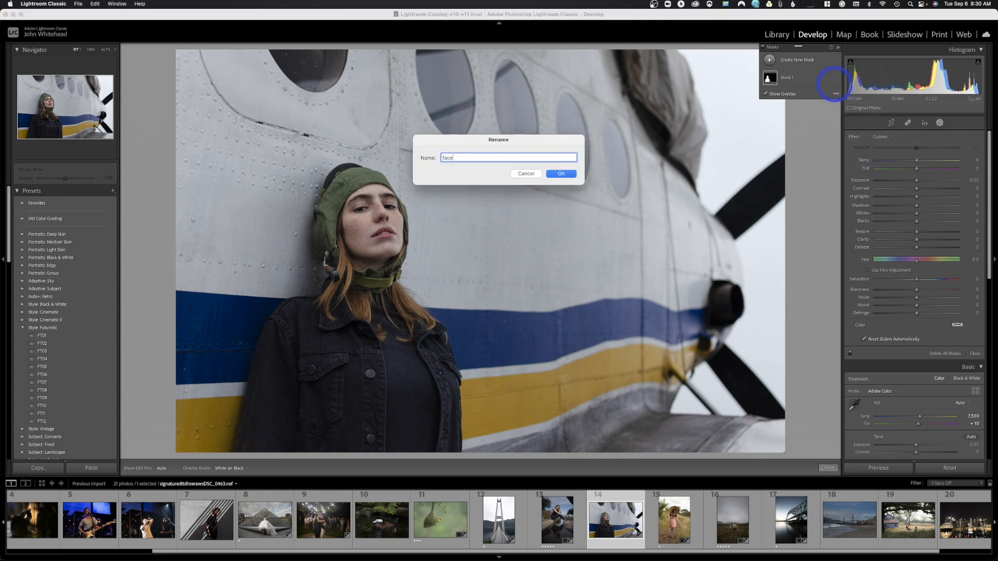
{"action": "key", "text": "Return"}
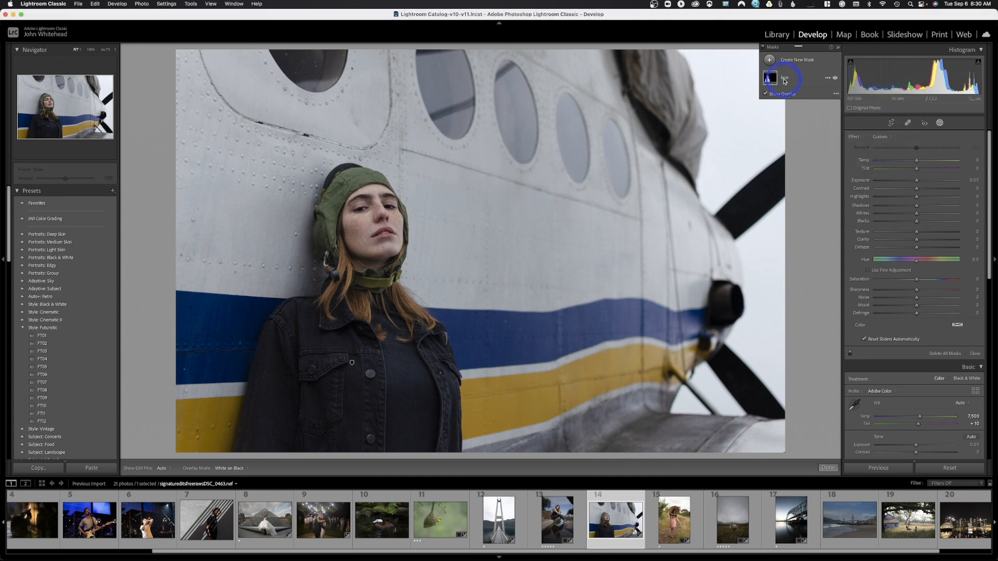
{"action": "left_click", "coordinate": [826, 77]}
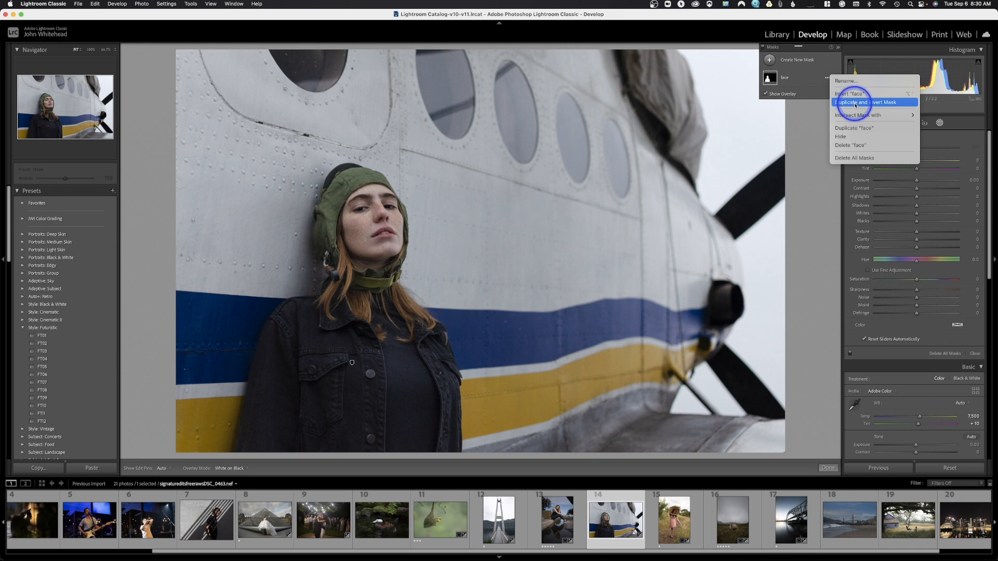
{"action": "mouse_move", "coordinate": [861, 119]}
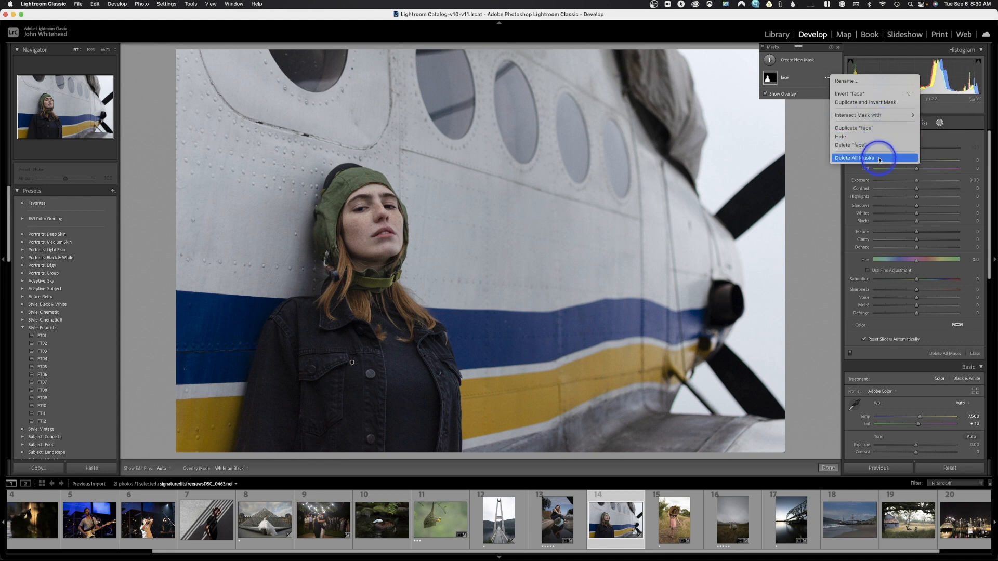
{"action": "left_click", "coordinate": [796, 122]}
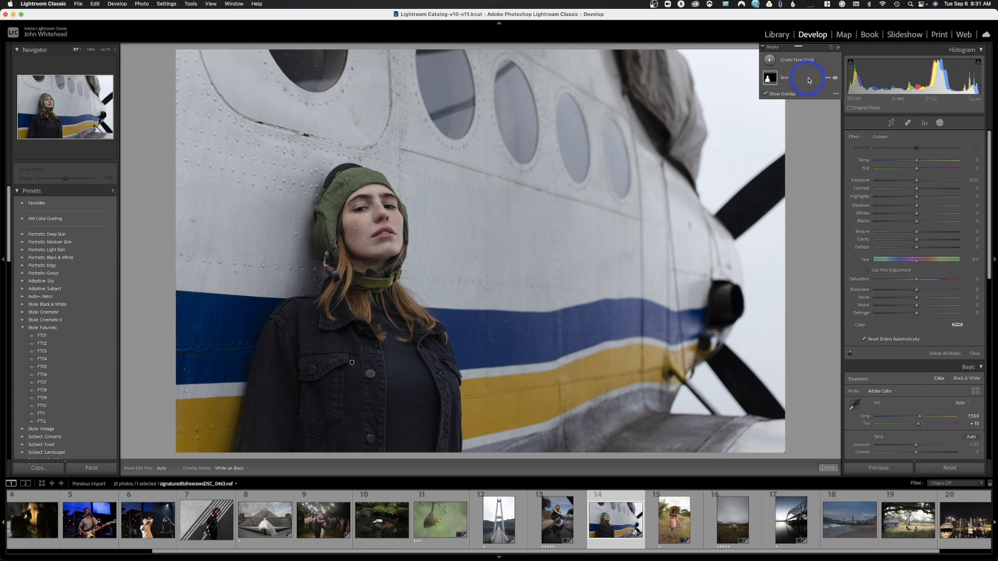
- Duplicate and invert the "face" mask and set the inverted mask's saturation to -100
{"action": "left_click", "coordinate": [827, 80]}
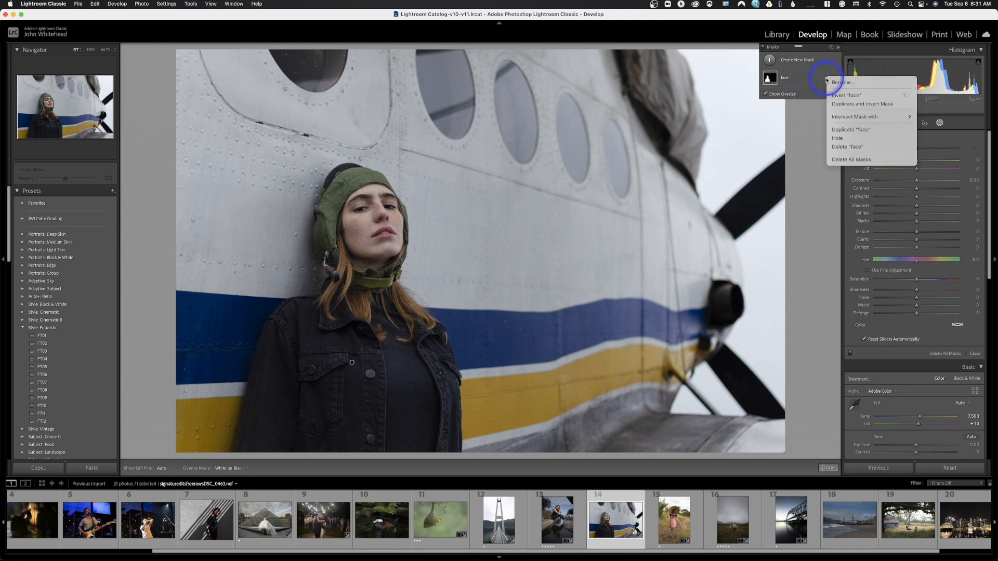
{"action": "left_click", "coordinate": [875, 104]}
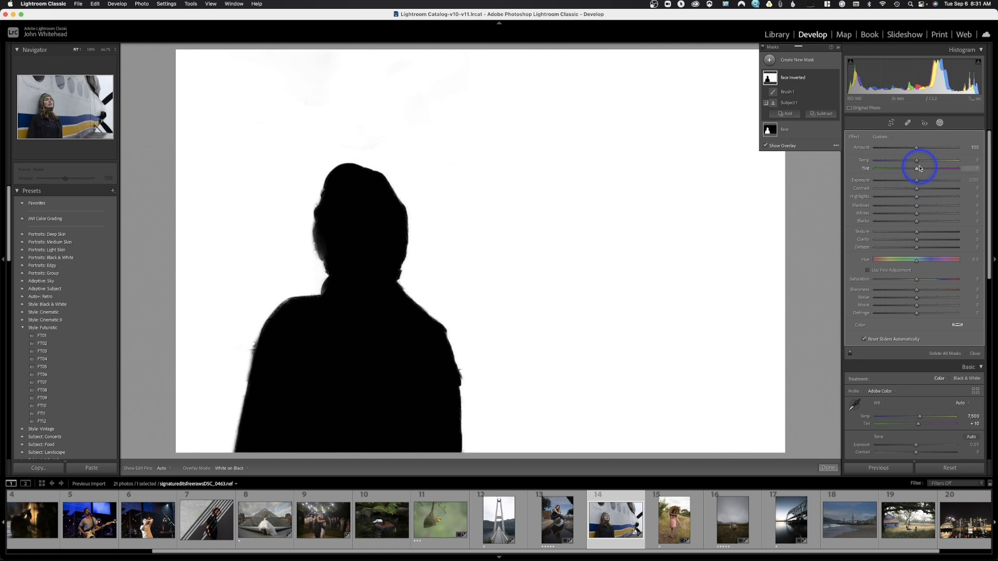
{"action": "mouse_move", "coordinate": [916, 161]}
{"action": "left_mouse_down"}
{"action": "mouse_move", "coordinate": [966, 161]}
{"action": "mouse_move", "coordinate": [804, 169]}
{"action": "mouse_move", "coordinate": [916, 168]}
{"action": "left_mouse_up"}
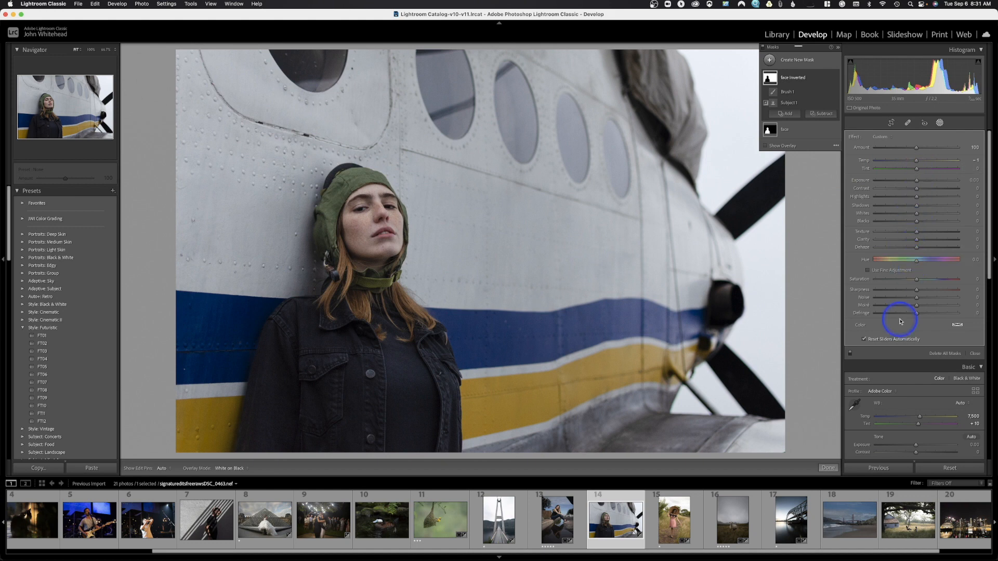
{"action": "left_click_drag", "start_coordinate": [915, 281], "coordinate": [787, 293]}
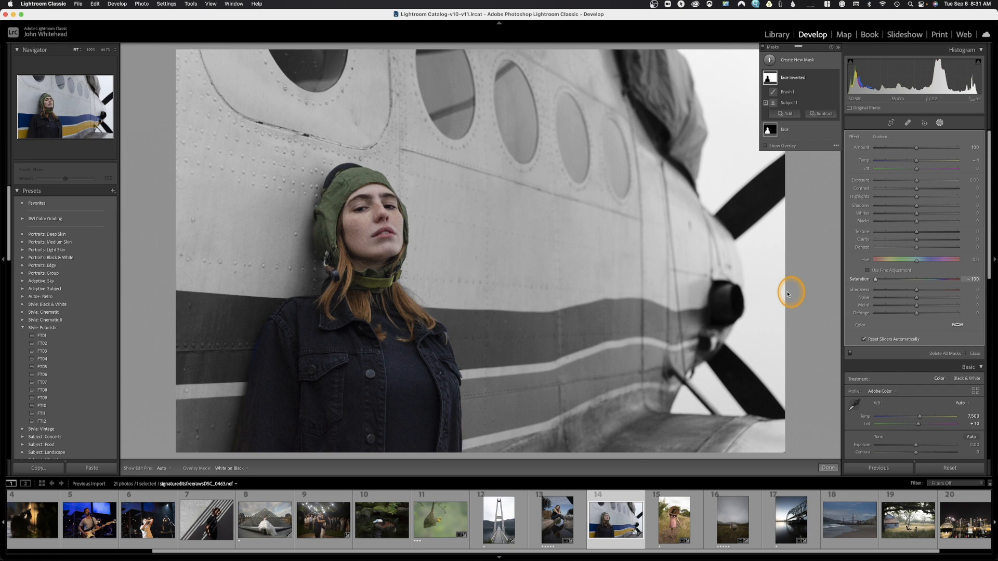
{"action": "mouse_move", "coordinate": [770, 78]}
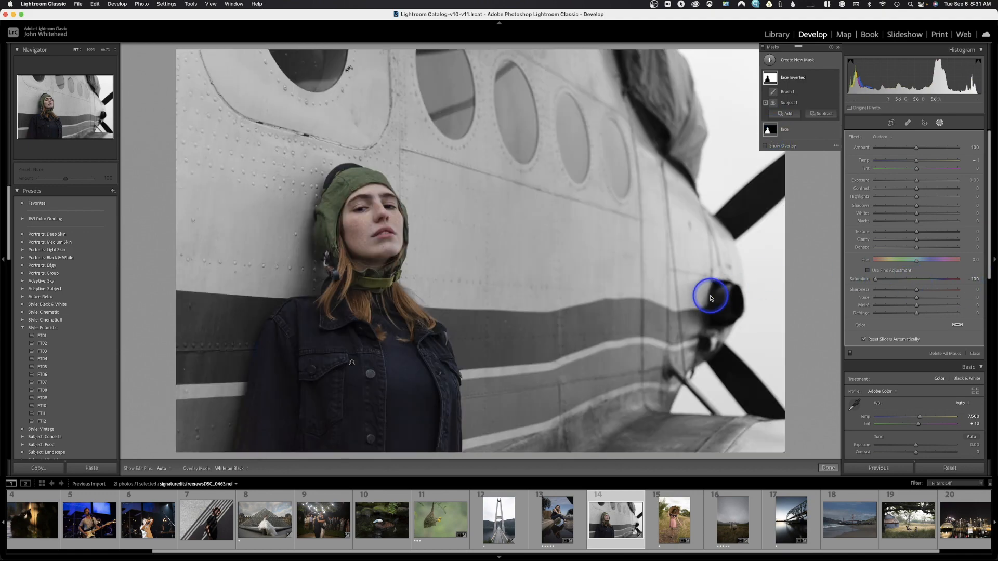
- Undo the saturation and temperature adjustments and the duplicated, inverted mask
{"action": "key", "text": "super+z"}
{"action": "key", "text": "super+z"}
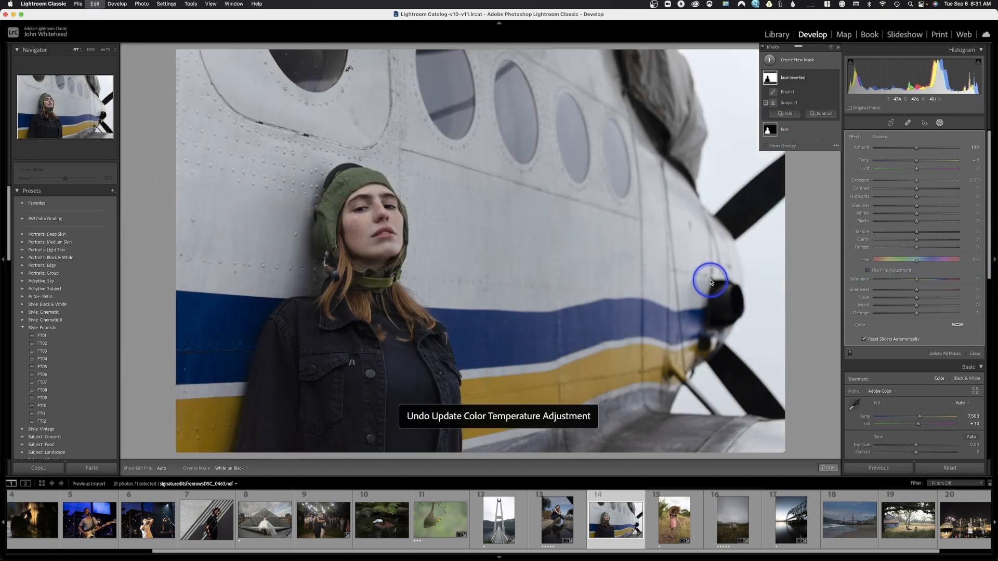
{"action": "key", "text": "o"}
{"action": "key", "text": "super+z"}
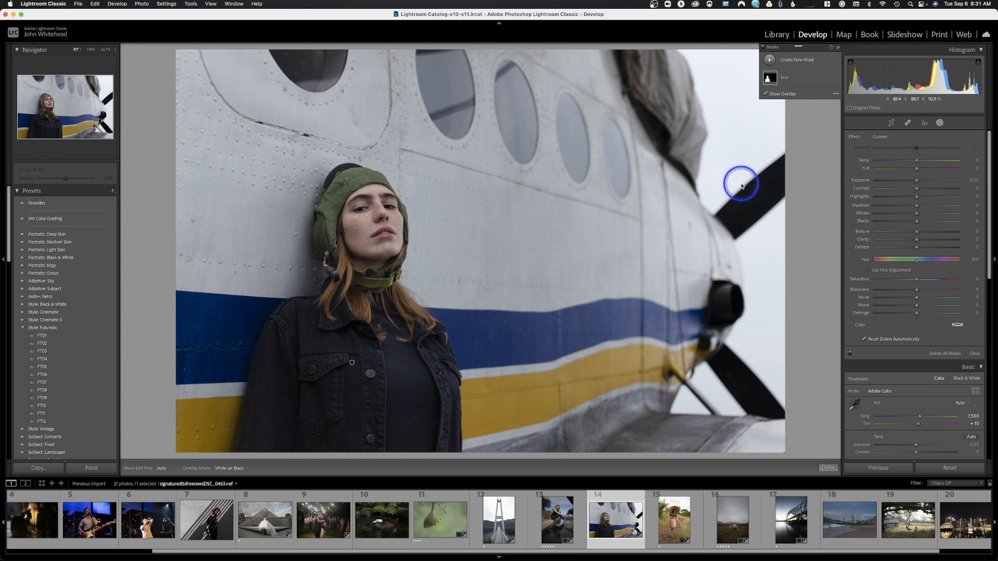
- Create a second Select Subject mask and subtract the faint streaks above the woman's head from it with a brush
{"action": "left_click", "coordinate": [769, 61]}
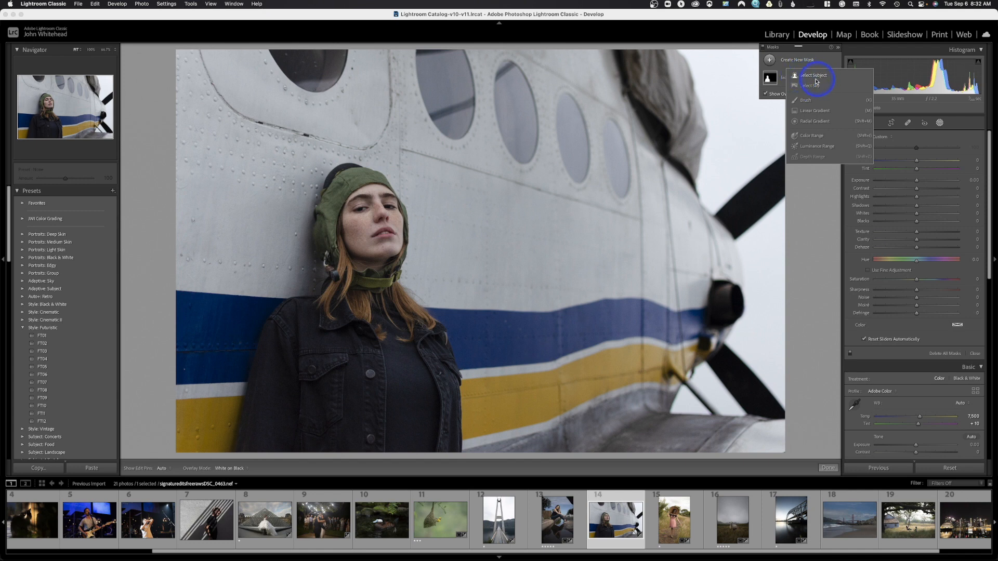
{"action": "left_click", "coordinate": [813, 76]}
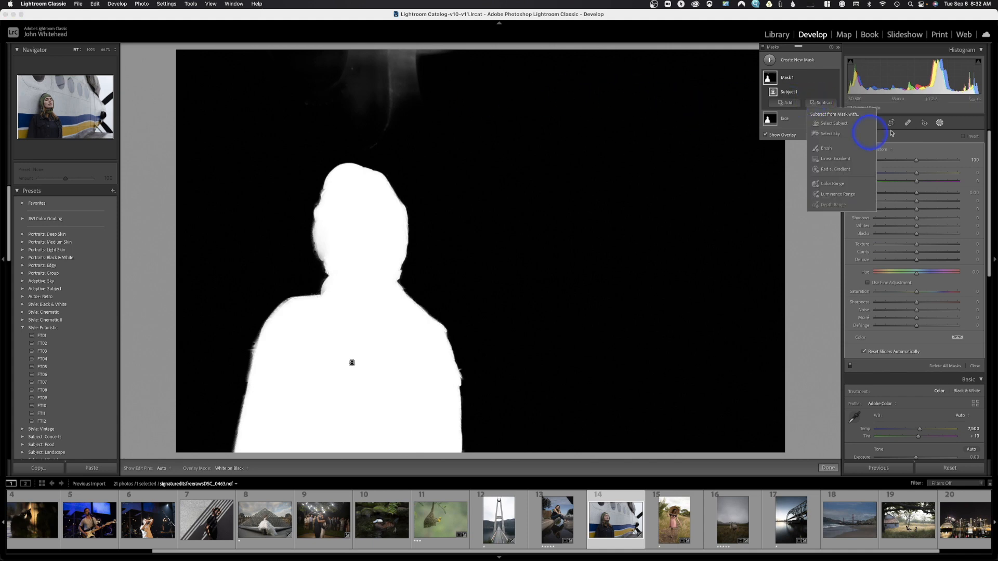
{"action": "left_click", "coordinate": [822, 150]}
{"action": "mouse_move", "coordinate": [403, 122]}
{"action": "left_mouse_down"}
{"action": "mouse_move", "coordinate": [384, 81]}
{"action": "mouse_move", "coordinate": [416, 61]}
{"action": "mouse_move", "coordinate": [533, 42]}
{"action": "mouse_move", "coordinate": [310, 48]}
{"action": "mouse_move", "coordinate": [417, 85]}
{"action": "mouse_move", "coordinate": [373, 105]}
{"action": "mouse_move", "coordinate": [320, 100]}
{"action": "mouse_move", "coordinate": [364, 94]}
{"action": "left_mouse_up"}
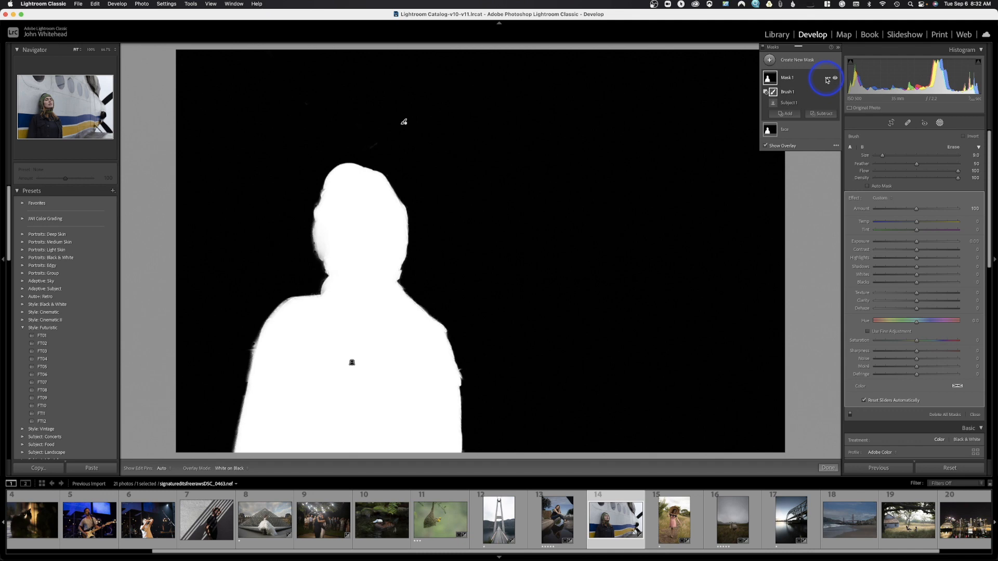
- Invert Mask 1 to cover the background and set its saturation to -100
{"action": "left_click", "coordinate": [827, 80]}
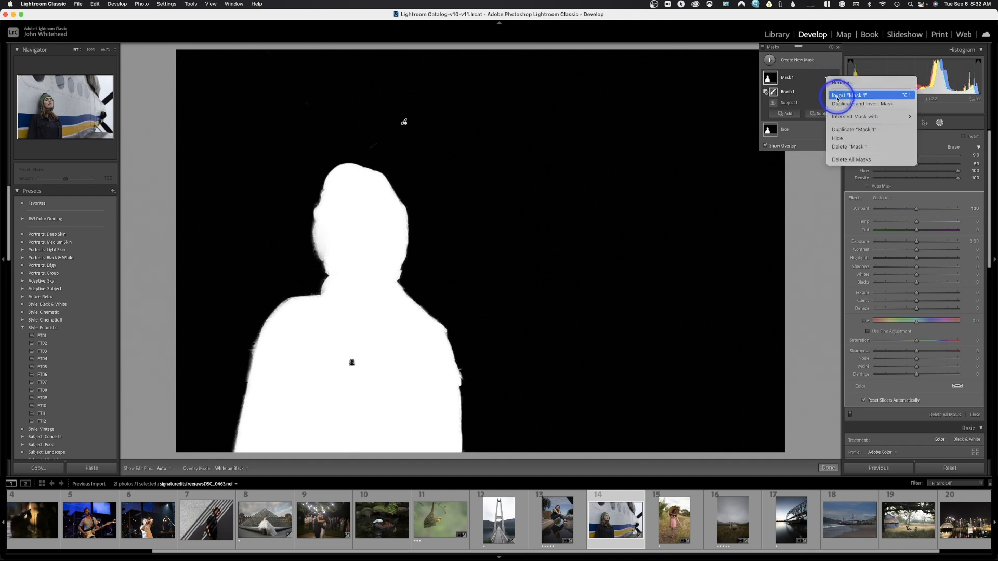
{"action": "left_click", "coordinate": [838, 97]}
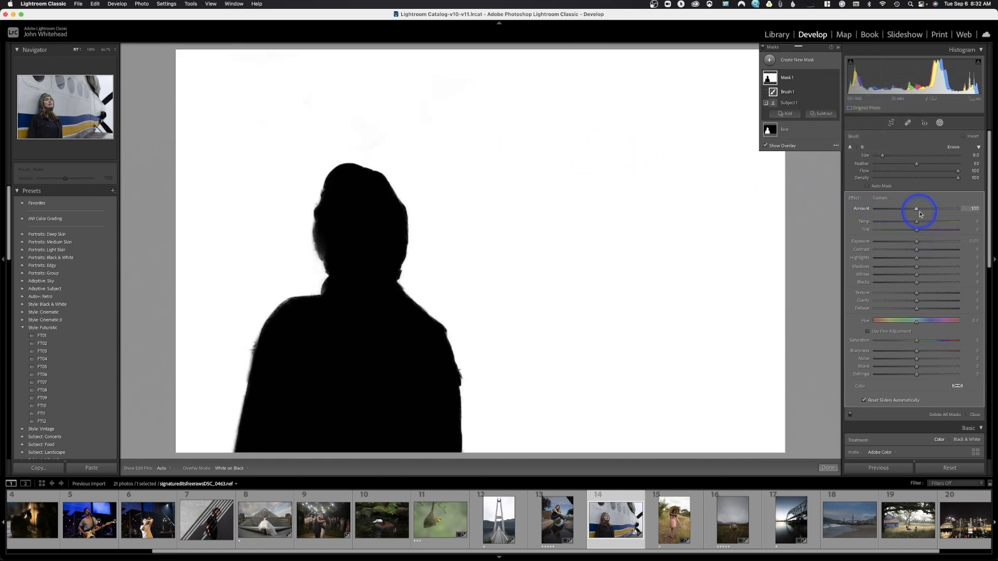
{"action": "left_click_drag", "start_coordinate": [916, 341], "coordinate": [800, 333]}
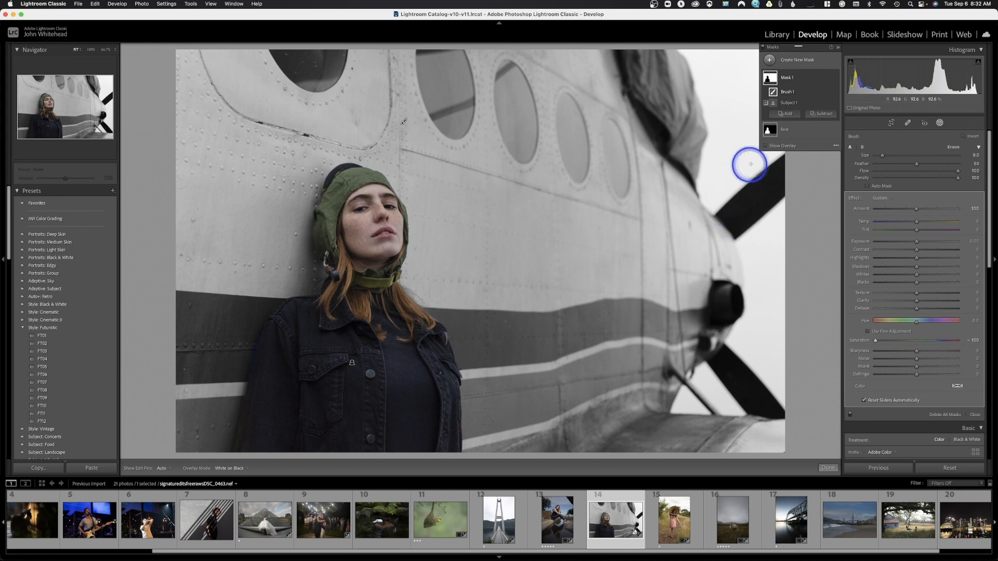
{"action": "mouse_move", "coordinate": [771, 130]}
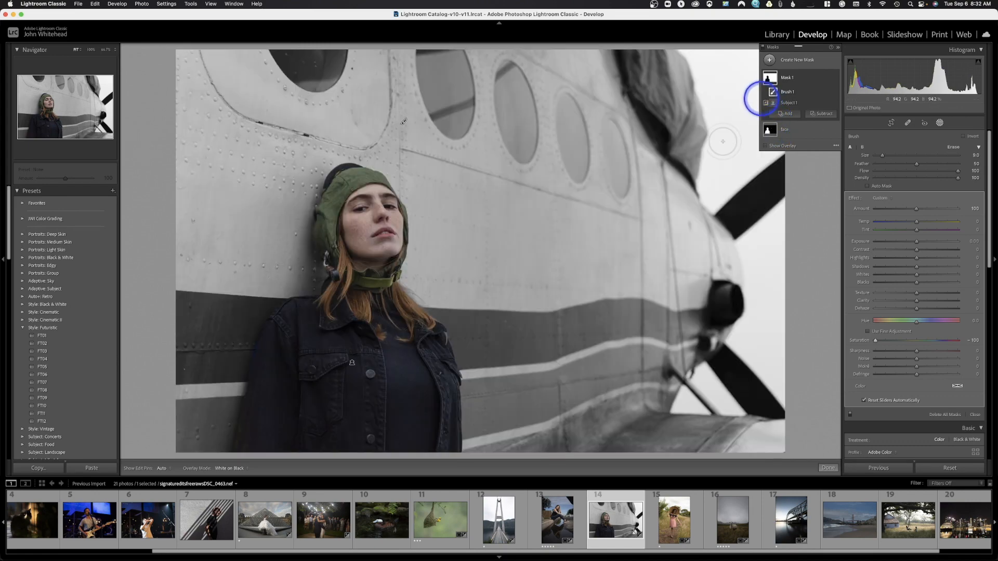
{"action": "mouse_move", "coordinate": [770, 77]}
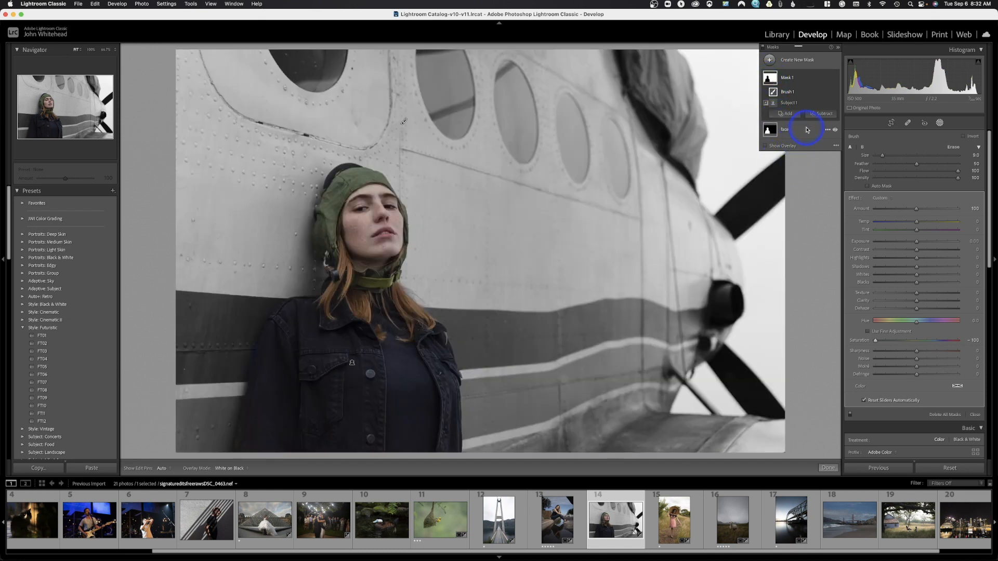
- Check the "face" mask's settings, set Mask 1's saturation to -43, and toggle its visibility to compare
{"action": "left_click", "coordinate": [790, 129]}
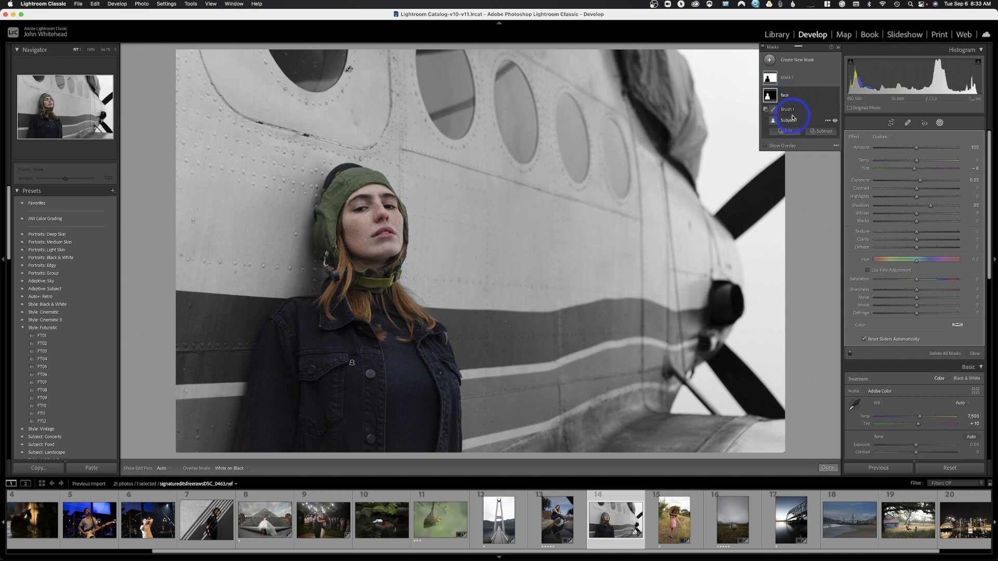
{"action": "mouse_move", "coordinate": [900, 166]}
{"action": "left_mouse_down"}
{"action": "mouse_move", "coordinate": [915, 157]}
{"action": "mouse_move", "coordinate": [988, 161]}
{"action": "mouse_move", "coordinate": [719, 178]}
{"action": "mouse_move", "coordinate": [986, 153]}
{"action": "mouse_move", "coordinate": [929, 156]}
{"action": "mouse_move", "coordinate": [915, 168]}
{"action": "left_mouse_up"}
{"action": "left_click", "coordinate": [809, 77]}
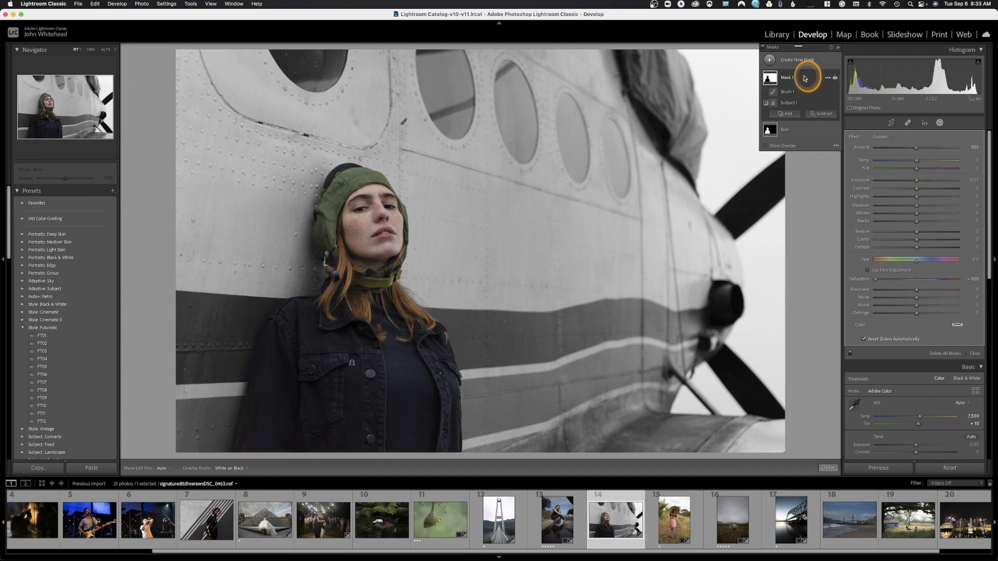
{"action": "left_click_drag", "start_coordinate": [877, 280], "coordinate": [900, 281]}
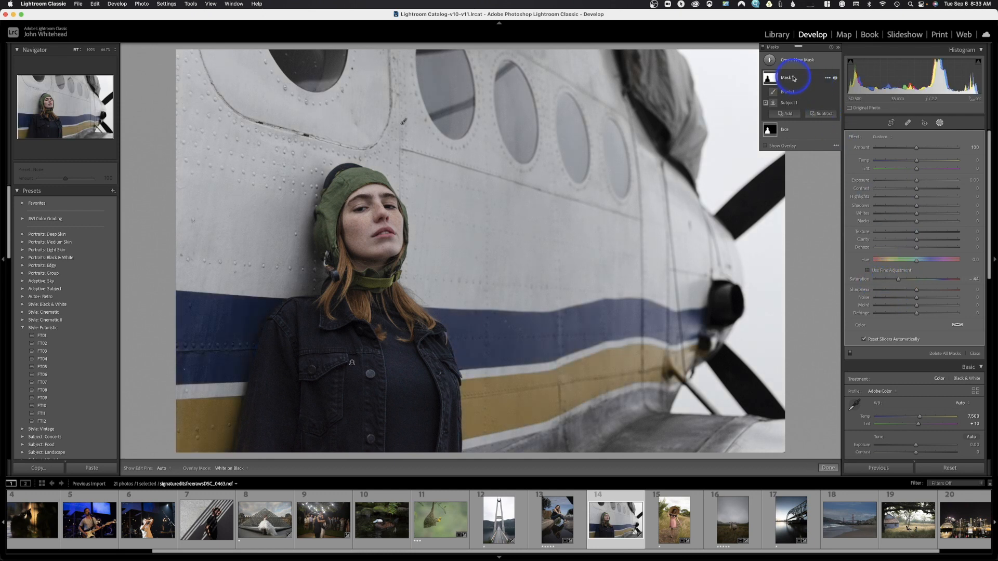
{"action": "left_click", "coordinate": [834, 78]}
{"action": "left_click", "coordinate": [835, 78]}
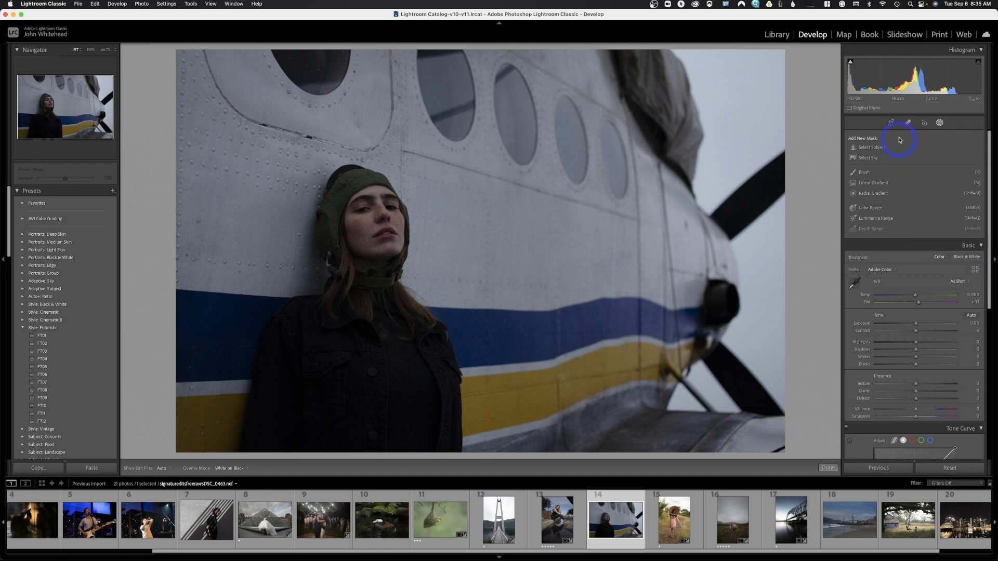
- Close and reopen the masking tools on the reset photo and start a new Brush mask
{"action": "left_click", "coordinate": [938, 124]}
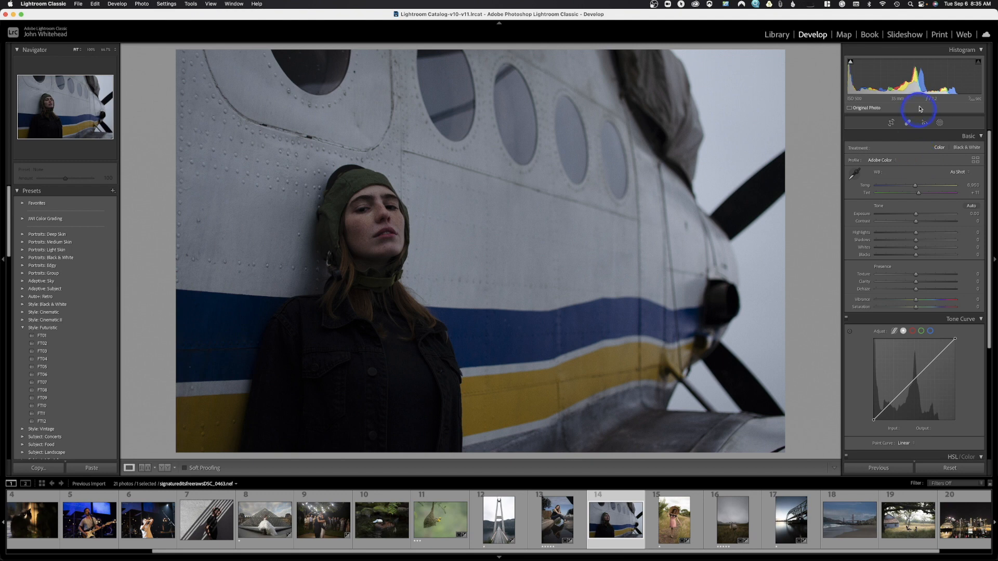
{"action": "left_click", "coordinate": [939, 123]}
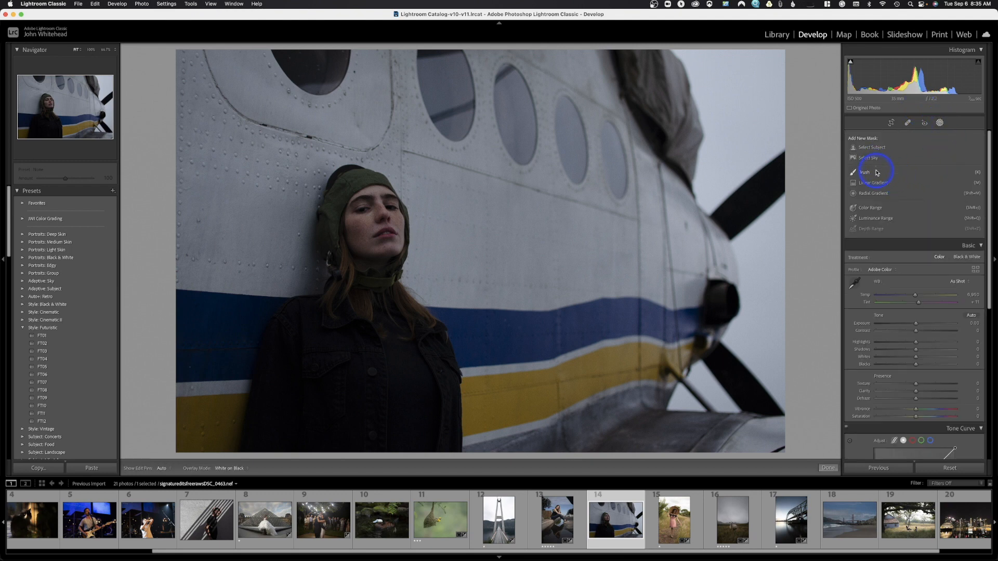
{"action": "left_click", "coordinate": [877, 172]}
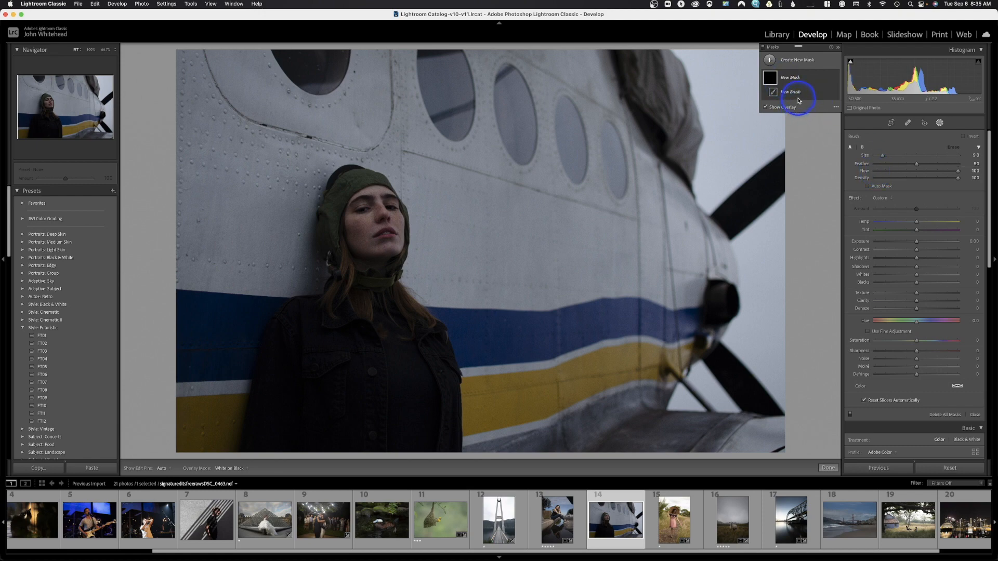
{"action": "left_click", "coordinate": [939, 123]}
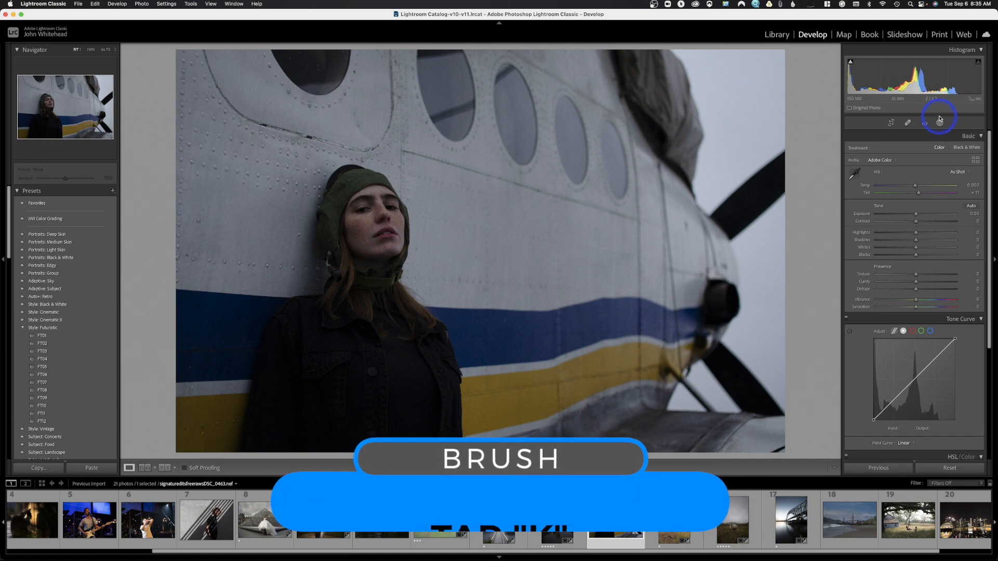
{"action": "key", "text": "k"}
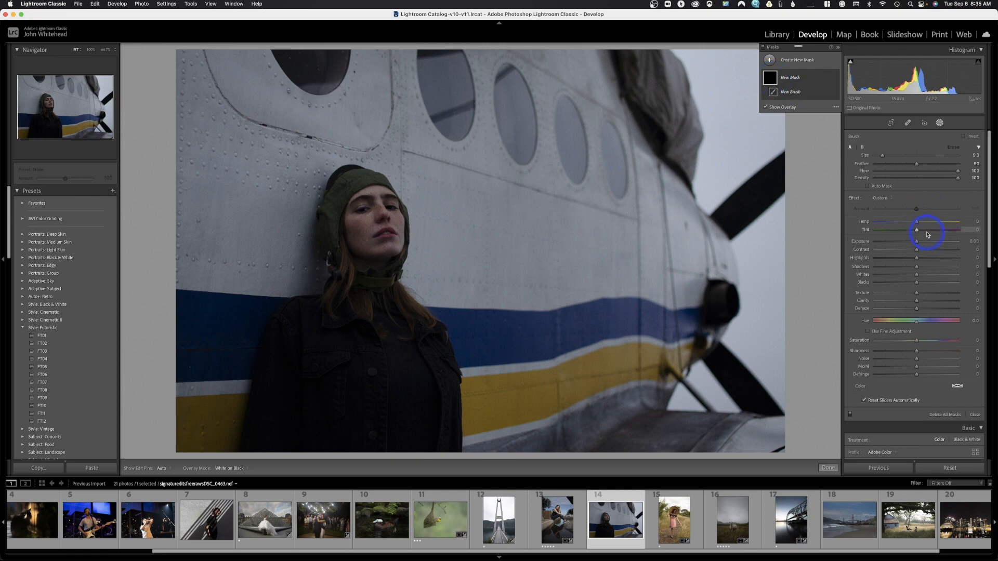
{"action": "mouse_move", "coordinate": [917, 223]}
{"action": "left_mouse_down"}
{"action": "mouse_move", "coordinate": [970, 219]}
{"action": "mouse_move", "coordinate": [885, 223]}
{"action": "mouse_move", "coordinate": [936, 223]}
{"action": "mouse_move", "coordinate": [916, 235]}
{"action": "left_mouse_up"}
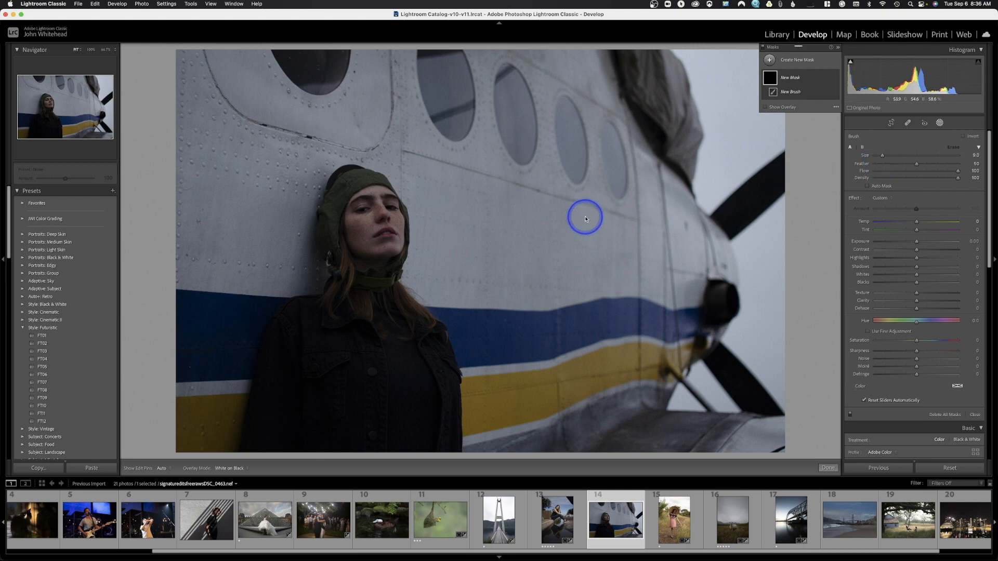
- Disable Cursor Pro's pointer effect and set the mask brush size to 24.0
{"action": "left_click", "coordinate": [681, 4]}
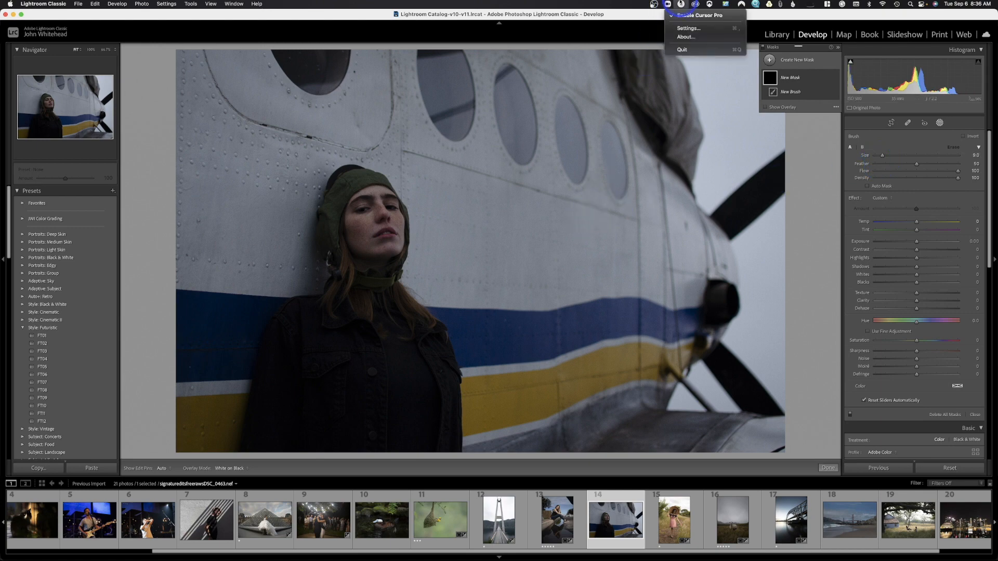
{"action": "left_click", "coordinate": [682, 15]}
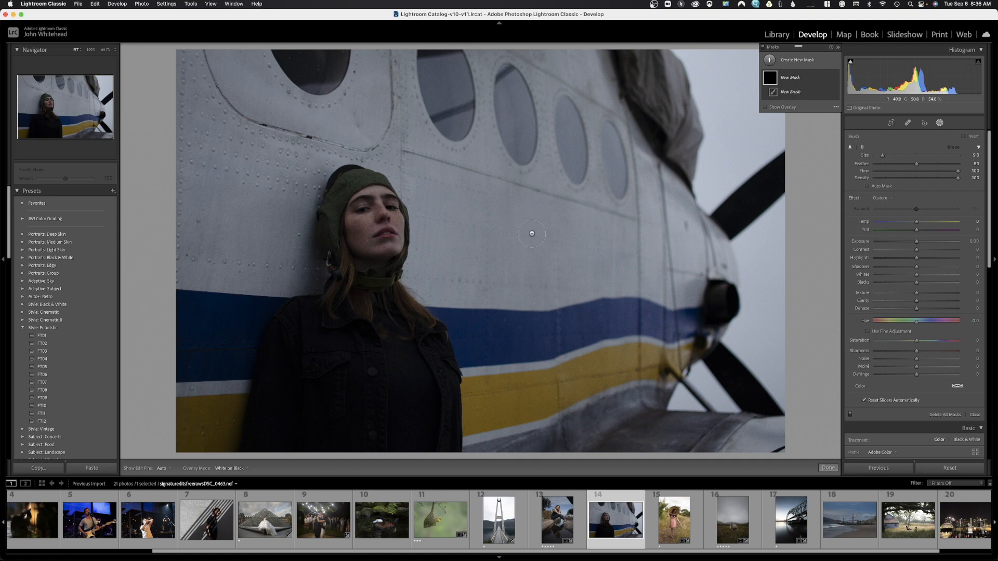
{"action": "left_click_drag", "start_coordinate": [881, 156], "coordinate": [922, 159]}
{"action": "left_click_drag", "start_coordinate": [923, 156], "coordinate": [895, 157]}
- Try brightening the woman's jacket with a brush stroke at exposure 1.88, and undo the brush mask
{"action": "left_click_drag", "start_coordinate": [917, 245], "coordinate": [936, 245]}
{"action": "left_click_drag", "start_coordinate": [370, 368], "coordinate": [363, 378]}
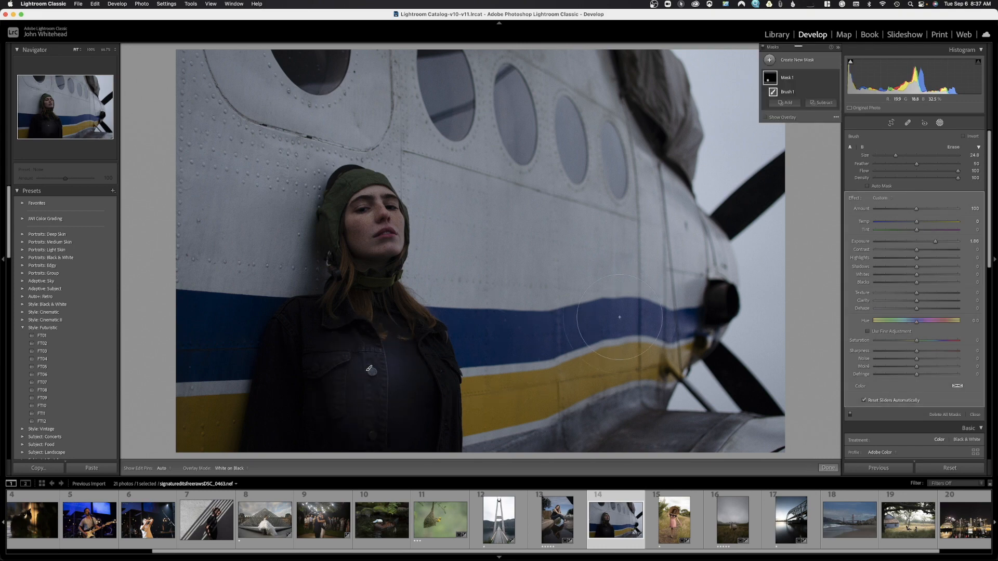
{"action": "left_click_drag", "start_coordinate": [936, 242], "coordinate": [937, 241]}
{"action": "key", "text": "super+z"}
{"action": "key", "text": "super+z"}
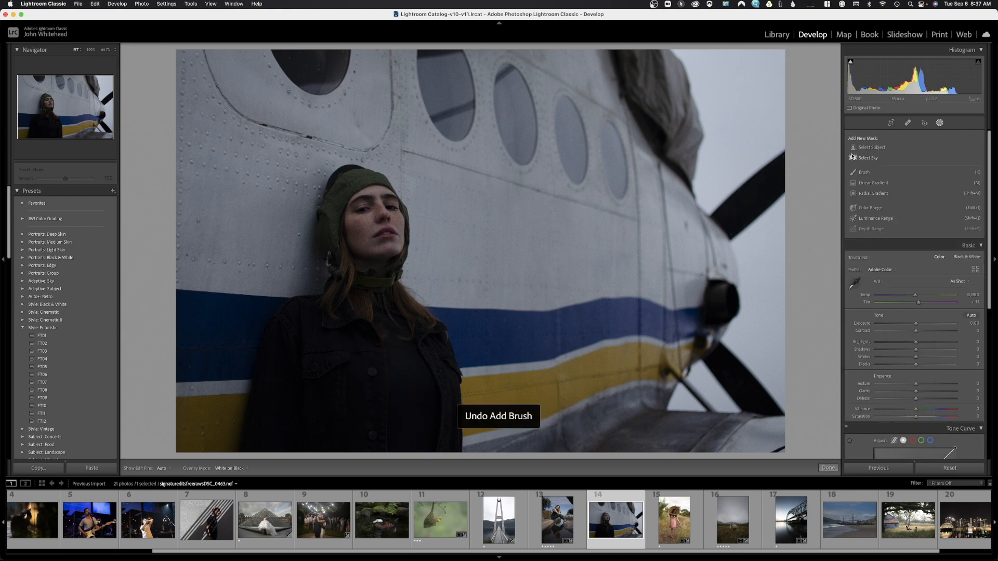
- Start a new Brush mask with feather 0 and paint a short vertical stroke over the woman's jacket
{"action": "left_click", "coordinate": [896, 170]}
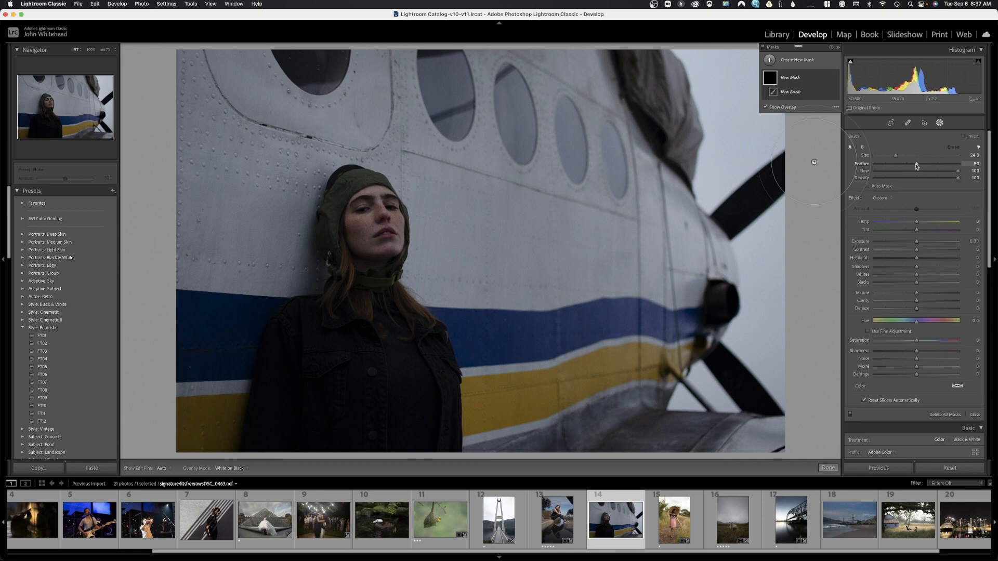
{"action": "left_click_drag", "start_coordinate": [916, 167], "coordinate": [856, 174]}
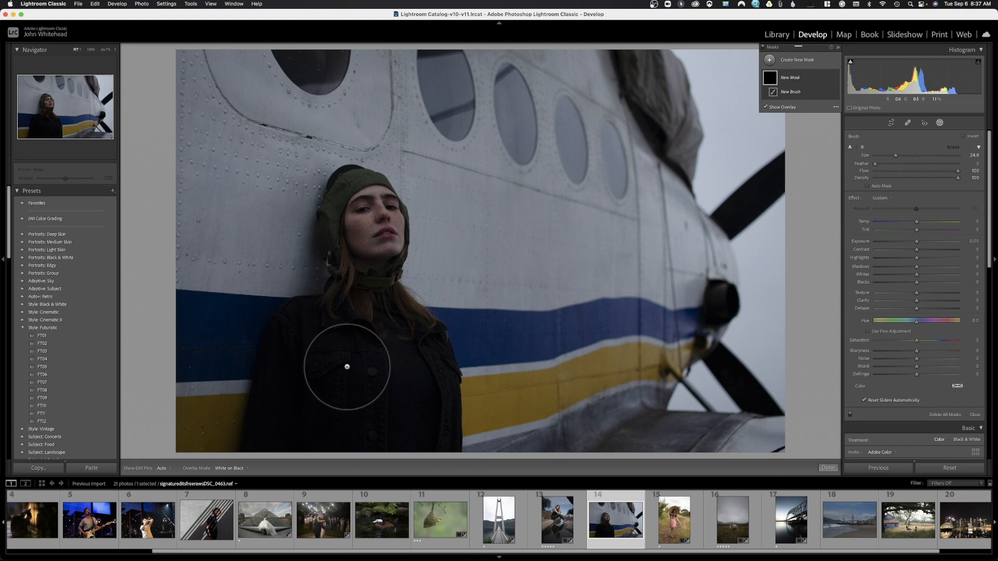
{"action": "mouse_move", "coordinate": [347, 367]}
{"action": "left_mouse_down"}
{"action": "mouse_move", "coordinate": [347, 399]}
{"action": "mouse_move", "coordinate": [347, 384]}
{"action": "left_mouse_up"}
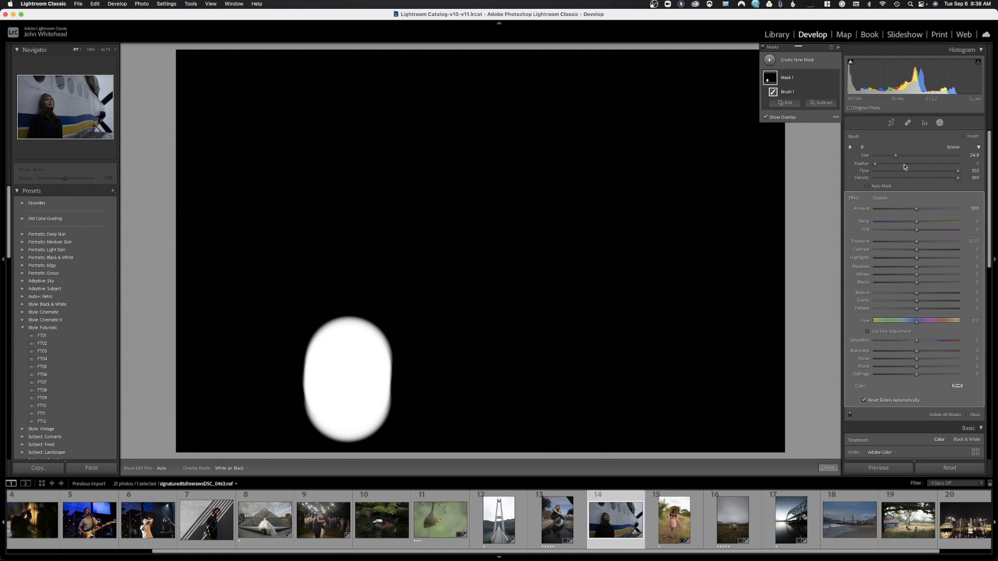
- Try a soft brush stroke with feather 100 on the fuselage and raise the mask's exposure to about 2.9
{"action": "left_click_drag", "start_coordinate": [877, 166], "coordinate": [958, 163]}
{"action": "left_click_drag", "start_coordinate": [575, 265], "coordinate": [581, 341]}
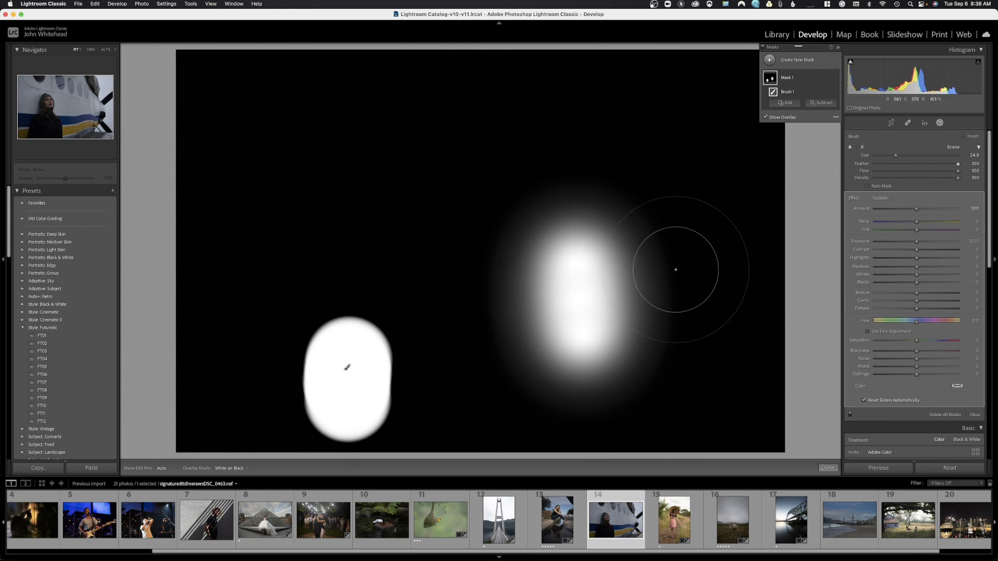
{"action": "left_click_drag", "start_coordinate": [916, 241], "coordinate": [947, 242]}
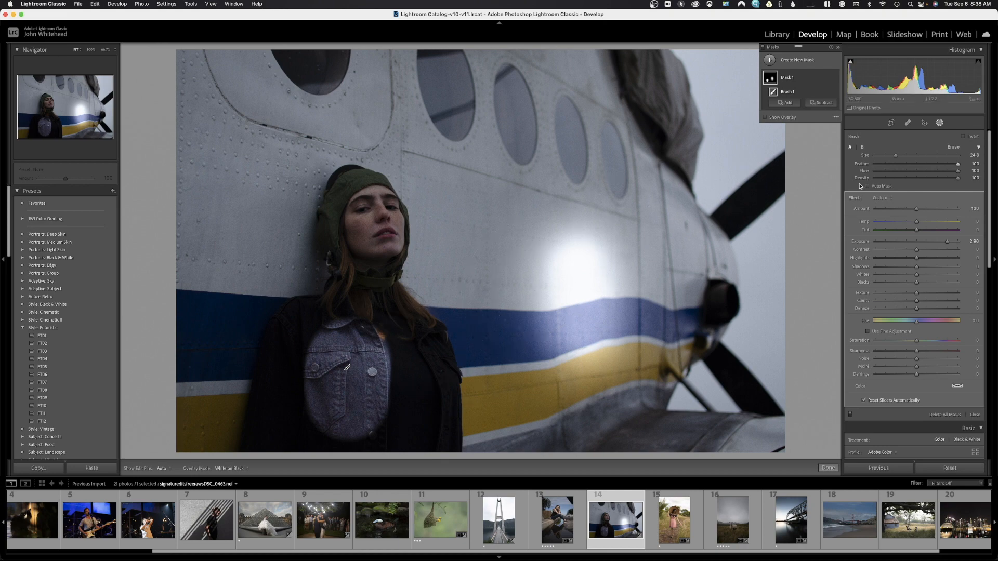
- Try a feather 0 brush stroke over the woman's face and neck at exposure 1.12, and reset the photo
{"action": "left_click_drag", "start_coordinate": [926, 169], "coordinate": [855, 166]}
{"action": "key", "text": "h"}
{"action": "mouse_move", "coordinate": [360, 217]}
{"action": "left_mouse_down"}
{"action": "mouse_move", "coordinate": [369, 300]}
{"action": "mouse_move", "coordinate": [383, 342]}
{"action": "mouse_move", "coordinate": [411, 355]}
{"action": "mouse_move", "coordinate": [418, 407]}
{"action": "mouse_move", "coordinate": [406, 448]}
{"action": "mouse_move", "coordinate": [294, 448]}
{"action": "mouse_move", "coordinate": [281, 432]}
{"action": "mouse_move", "coordinate": [301, 359]}
{"action": "mouse_move", "coordinate": [315, 337]}
{"action": "mouse_move", "coordinate": [363, 330]}
{"action": "left_mouse_up"}
{"action": "left_click_drag", "start_coordinate": [946, 239], "coordinate": [929, 243]}
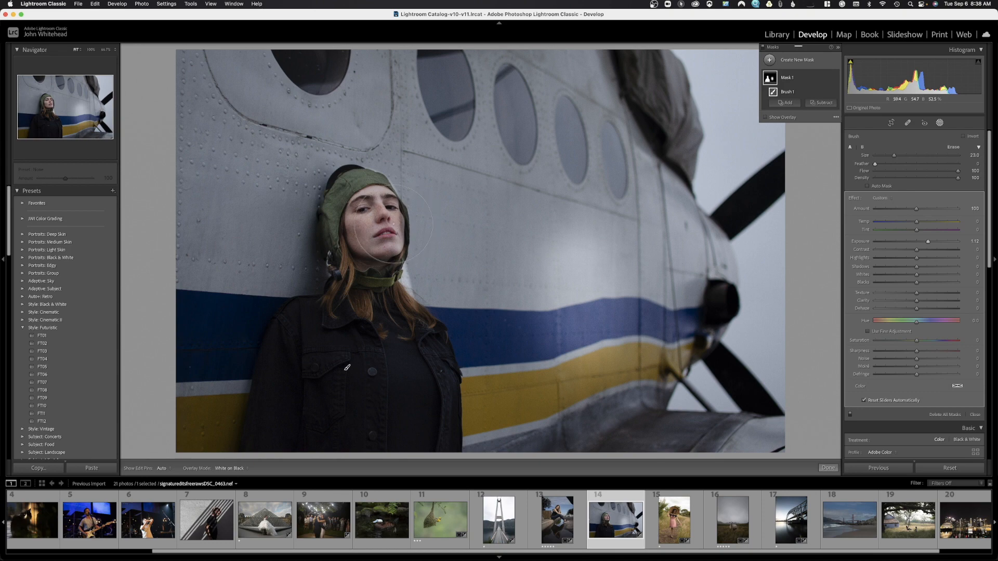
{"action": "left_click", "coordinate": [954, 470]}
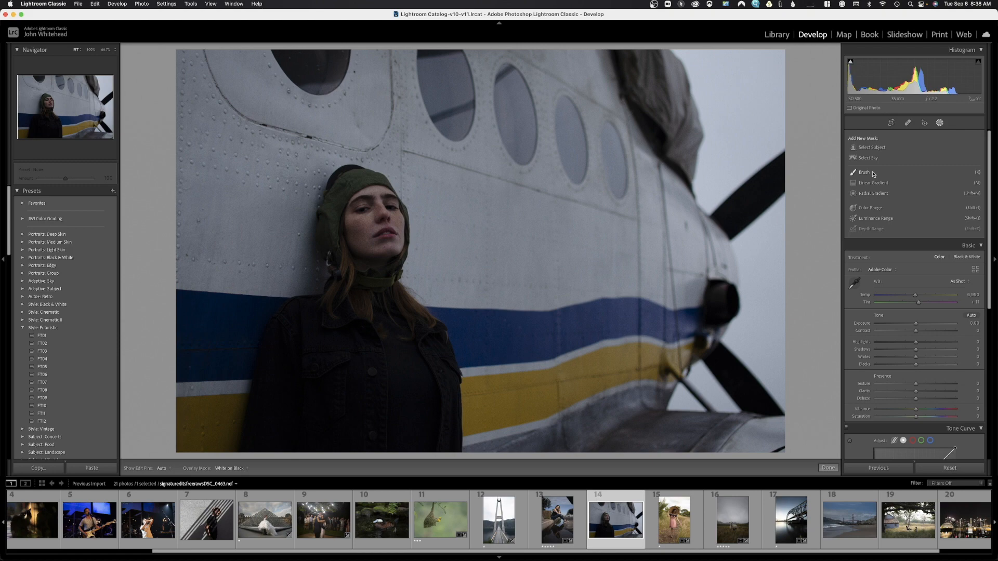
- Paint a new Brush mask with size 16.0 and feather 55 over the woman's head and body, and show its overlay
{"action": "left_click", "coordinate": [873, 174]}
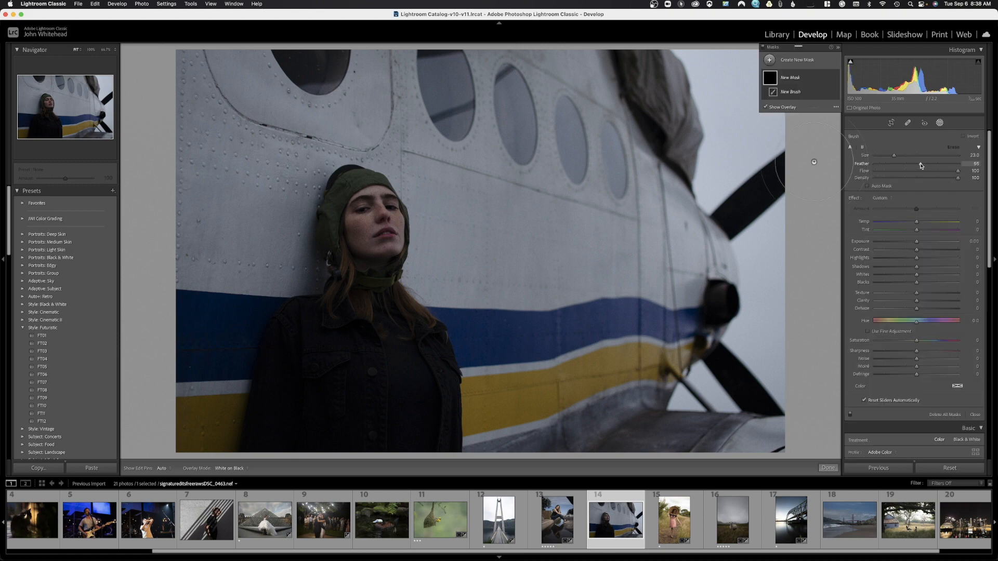
{"action": "scroll", "coordinate": [363, 208], "scroll_direction": "down", "scroll_amount": 5}
{"action": "left_click_drag", "start_coordinate": [364, 209], "coordinate": [364, 224]}
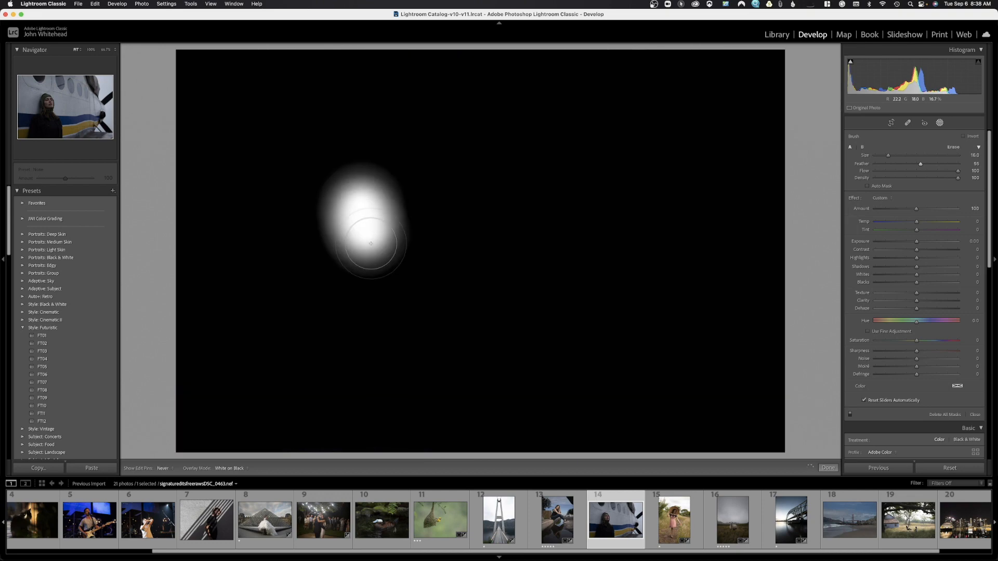
{"action": "key", "text": "o"}
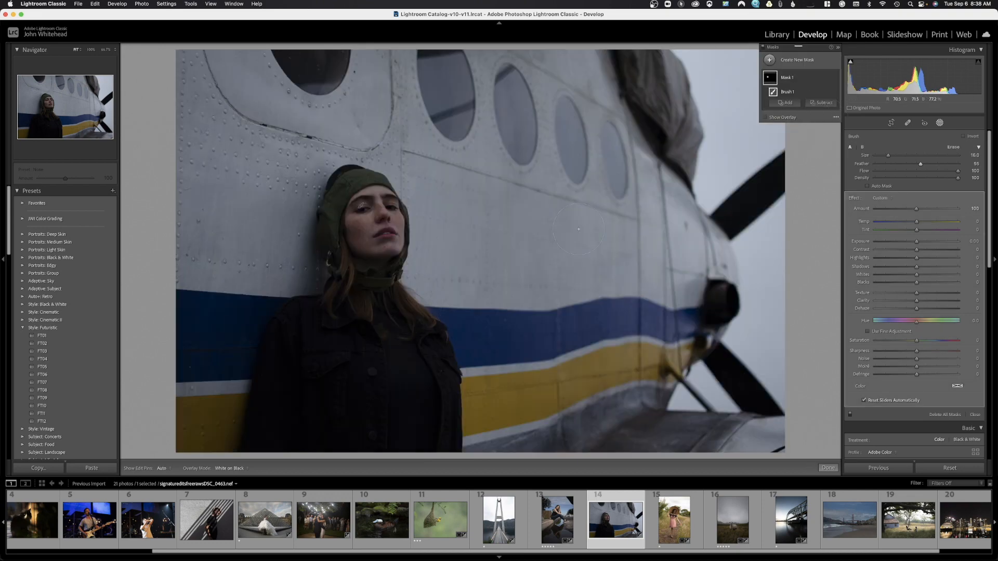
{"action": "key", "text": "h"}
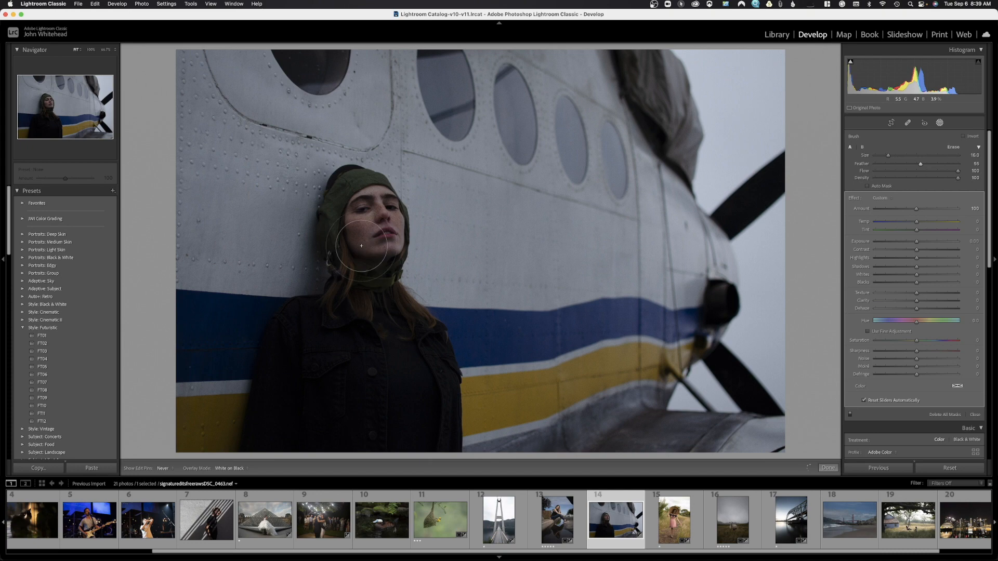
{"action": "key", "text": "h"}
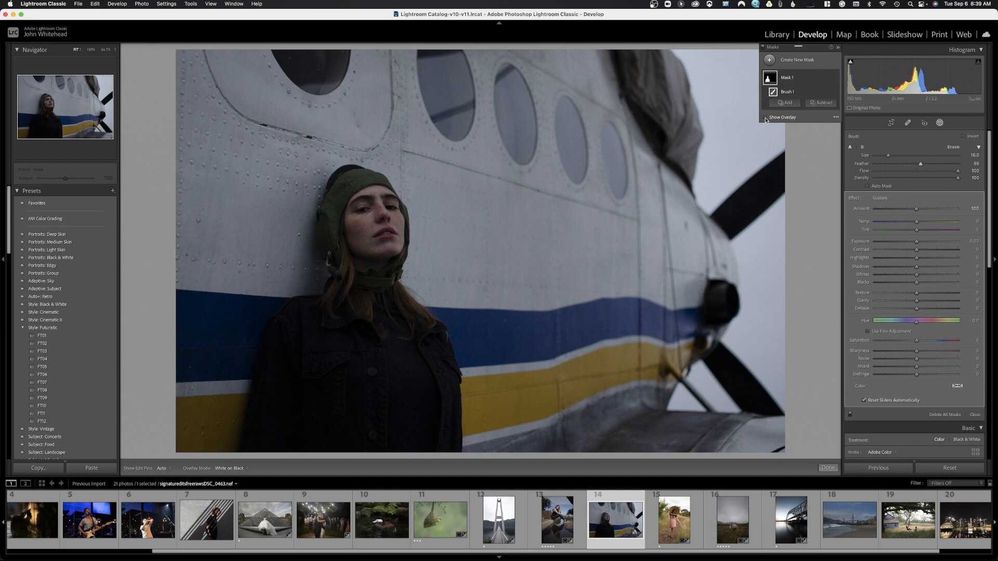
{"action": "left_click", "coordinate": [765, 118]}
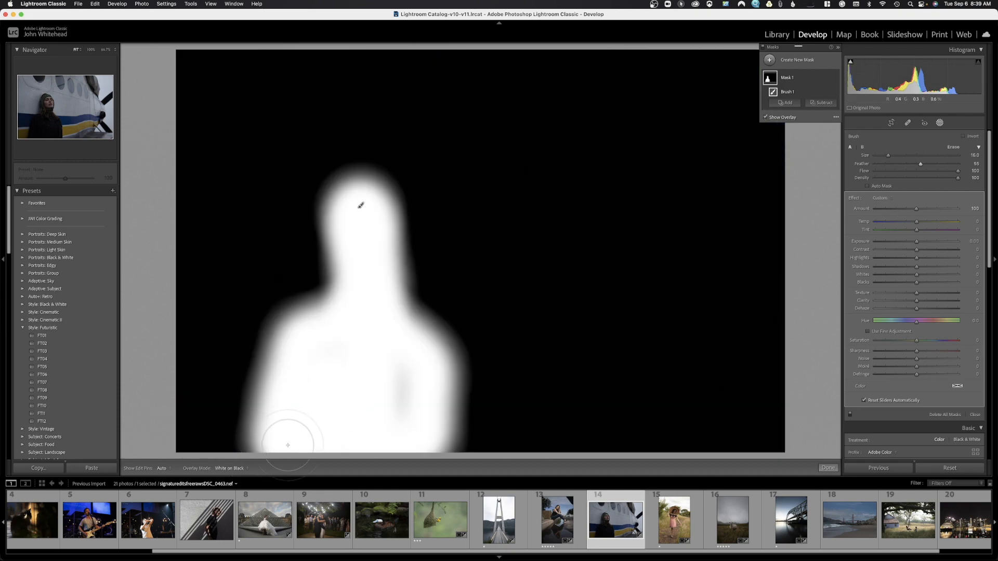
- Hide the mask overlay and brighten the woman with exposure 1.01 and shadows about 30
{"action": "left_click", "coordinate": [764, 118]}
{"action": "left_click_drag", "start_coordinate": [916, 241], "coordinate": [927, 243]}
{"action": "left_click", "coordinate": [927, 268]}
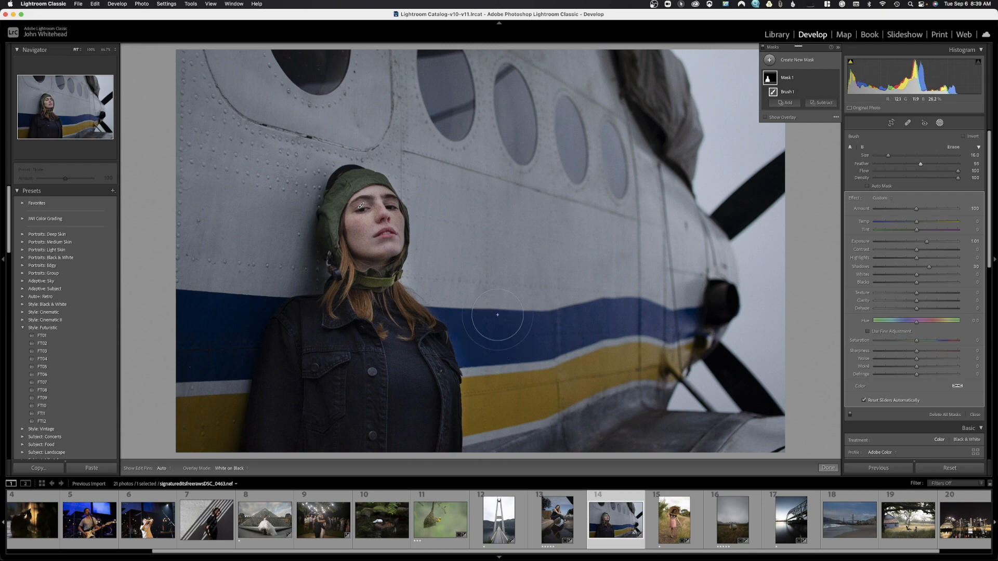
- Subtract a brush from the woman's mask and paint with size 10.0 along her outer edges against the plane
{"action": "left_click", "coordinate": [823, 103]}
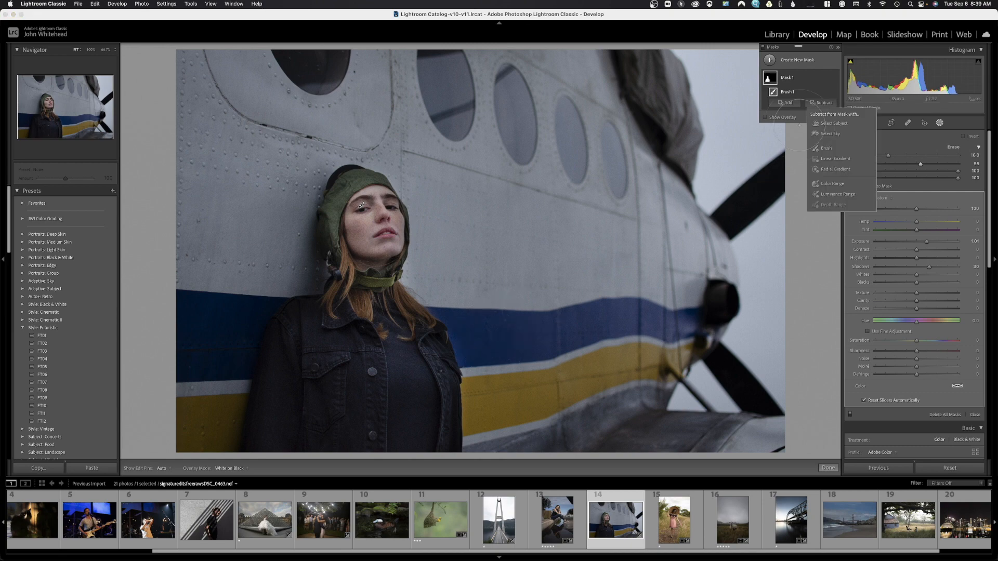
{"action": "left_click", "coordinate": [827, 148]}
{"action": "scroll", "coordinate": [451, 310], "scroll_direction": "down", "scroll_amount": 4}
{"action": "key", "text": "h"}
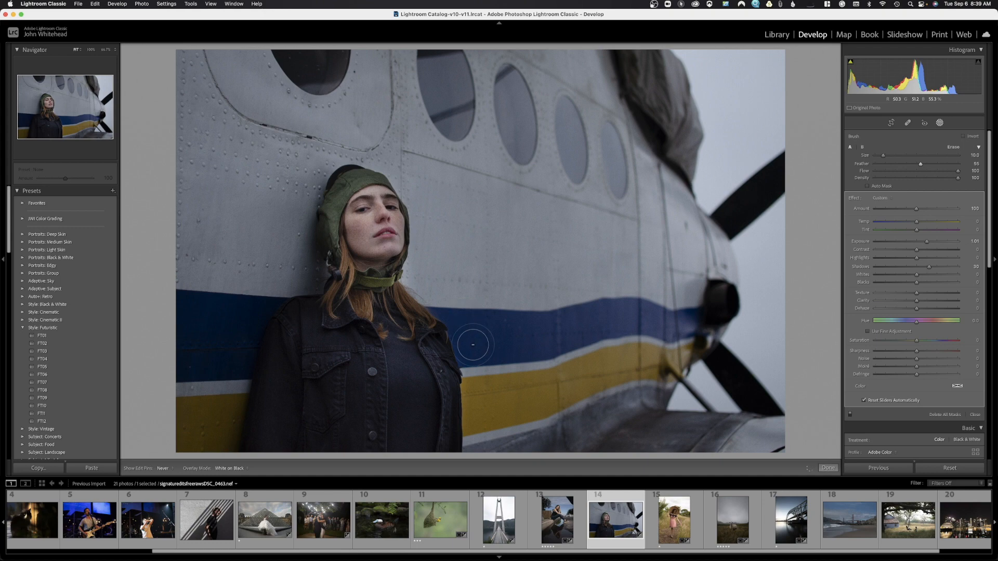
{"action": "key", "text": "h"}
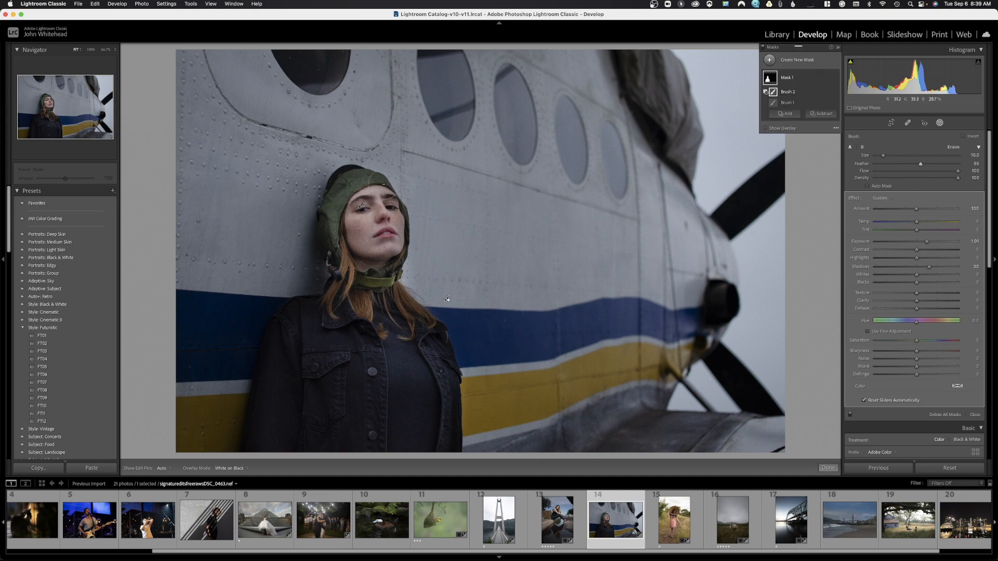
- Add another brush to the woman's mask, paint down the side of her jacket, and reset the photo
{"action": "left_click", "coordinate": [785, 113]}
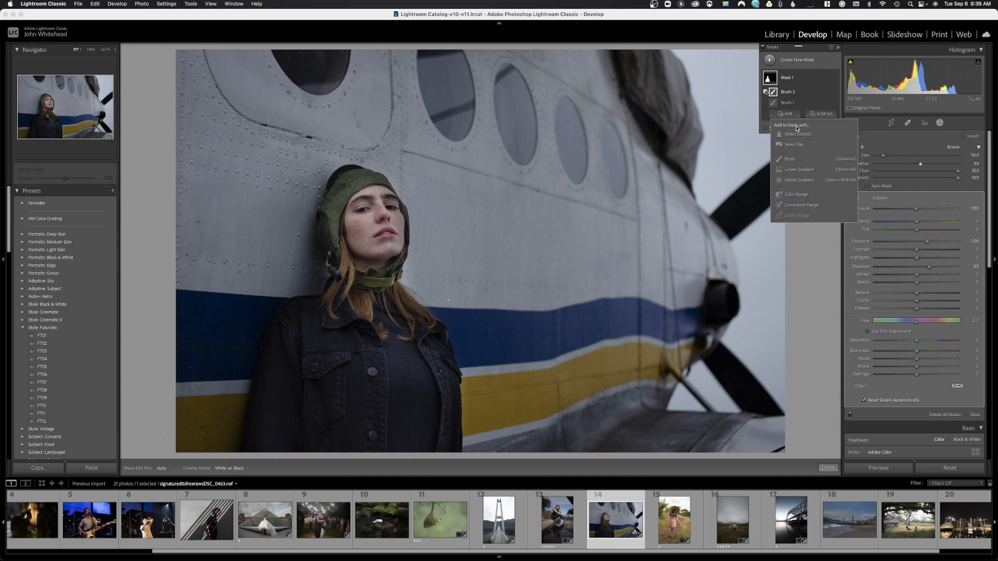
{"action": "left_click", "coordinate": [793, 159]}
{"action": "mouse_move", "coordinate": [294, 327]}
{"action": "left_mouse_down"}
{"action": "mouse_move", "coordinate": [267, 401]}
{"action": "mouse_move", "coordinate": [266, 442]}
{"action": "left_mouse_up"}
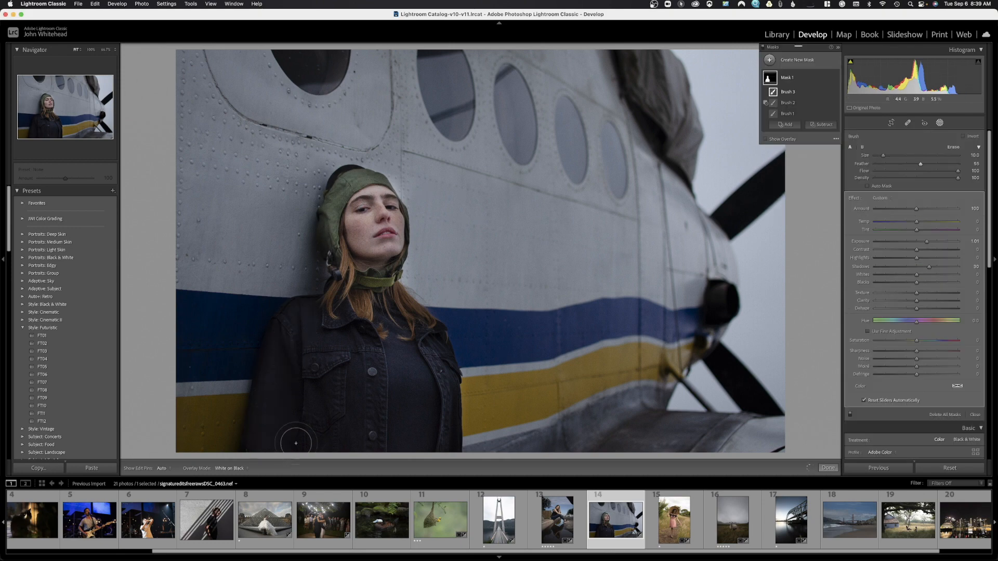
{"action": "mouse_move", "coordinate": [763, 85]}
{"action": "left_click", "coordinate": [949, 473]}
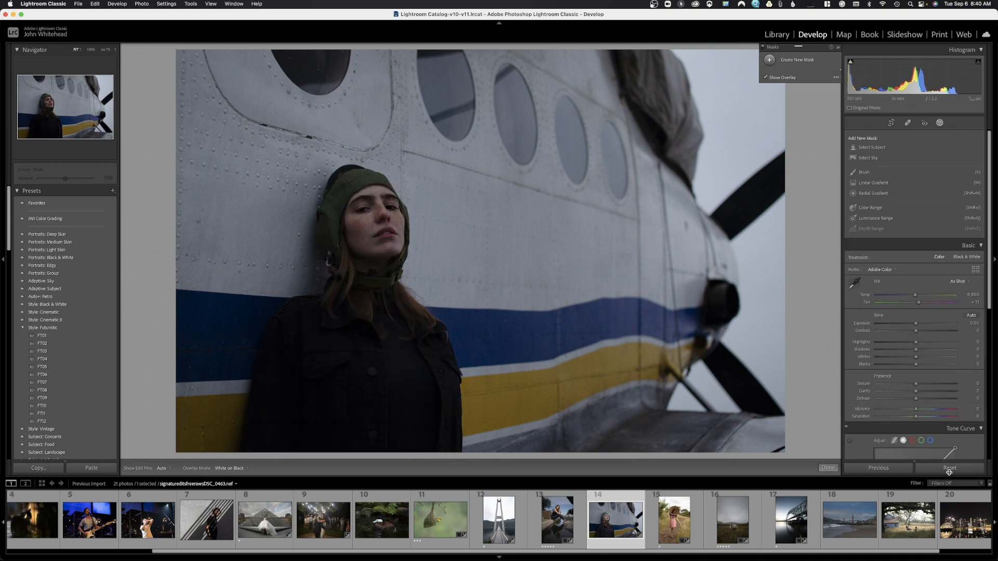
- Try painting a new Brush mask of size 11.0 over the woman's face with exposure preset to 1.00, and undo it
{"action": "left_click", "coordinate": [875, 173]}
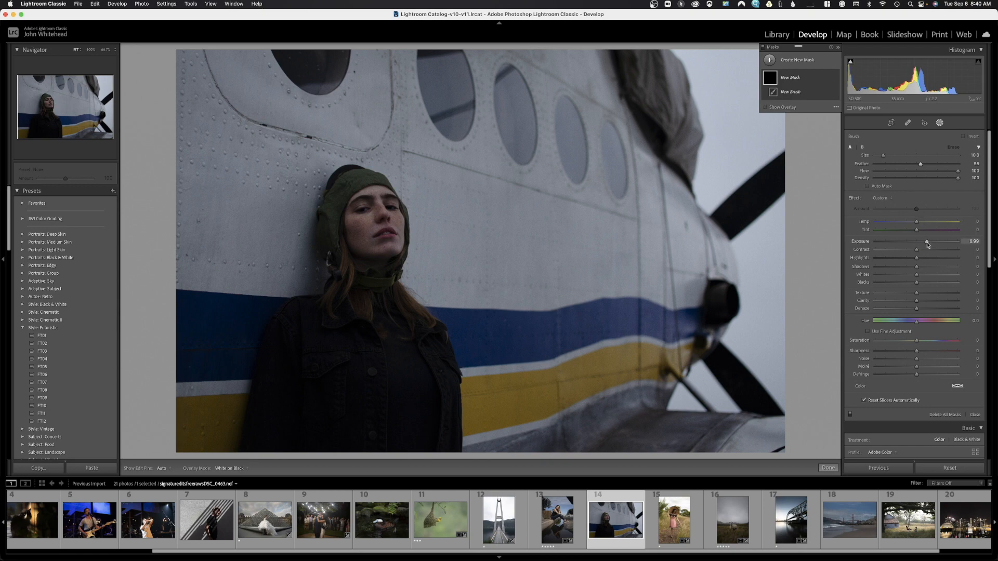
{"action": "scroll", "coordinate": [354, 219], "scroll_direction": "up", "scroll_amount": 1}
{"action": "mouse_move", "coordinate": [355, 193]}
{"action": "left_mouse_down"}
{"action": "mouse_move", "coordinate": [385, 221]}
{"action": "mouse_move", "coordinate": [378, 270]}
{"action": "mouse_move", "coordinate": [367, 247]}
{"action": "mouse_move", "coordinate": [356, 278]}
{"action": "mouse_move", "coordinate": [357, 254]}
{"action": "left_mouse_up"}
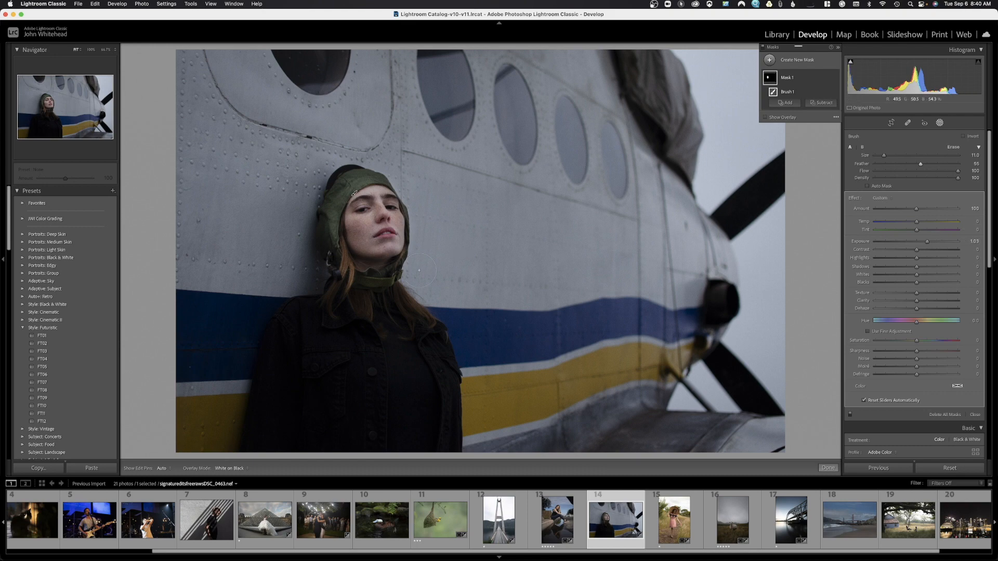
{"action": "key", "text": "h"}
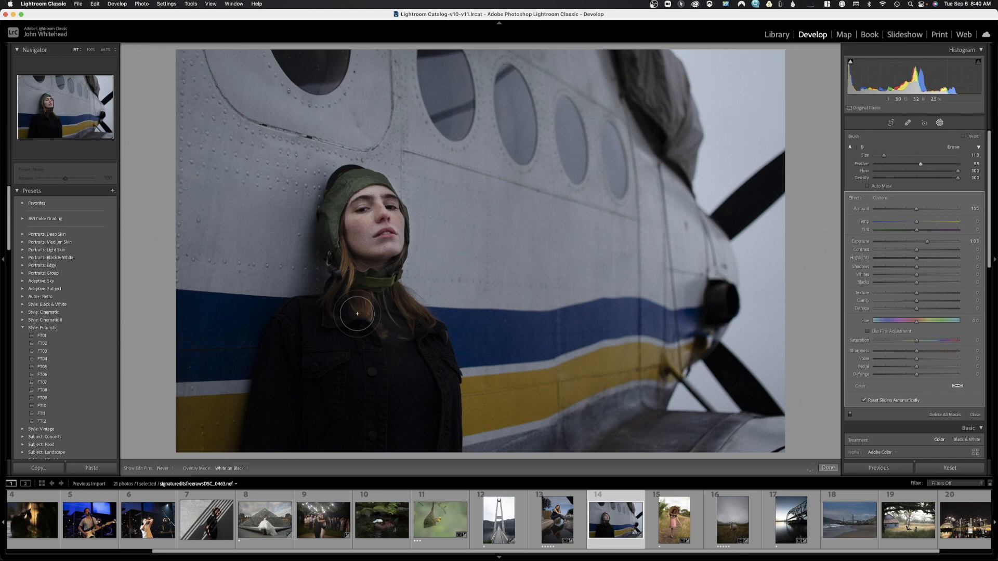
{"action": "key", "text": "h"}
{"action": "key", "text": "super+z"}
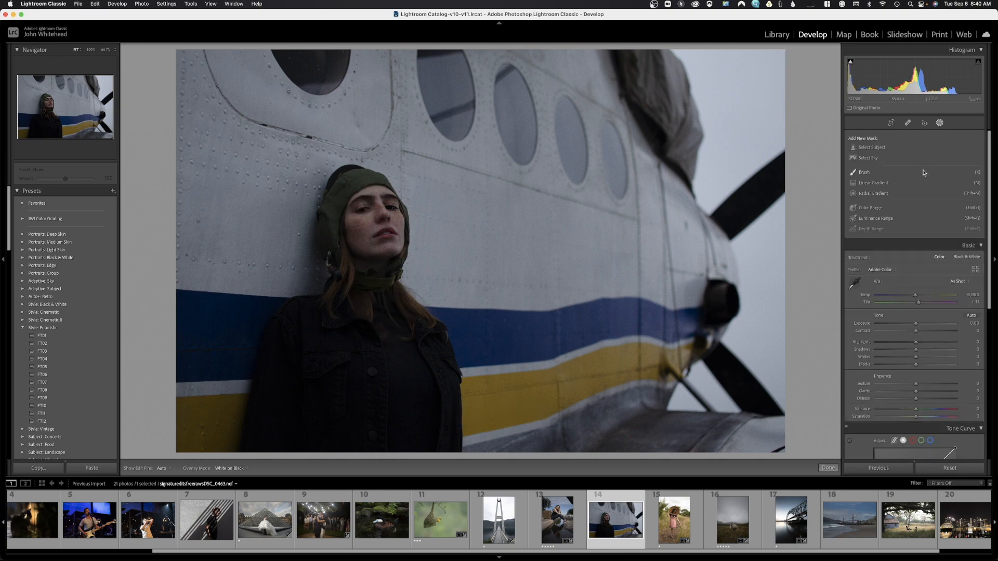
- Paint a new Brush mask of size 11.0 over the woman's face, hide its overlay, and raise its exposure to 1.18
{"action": "left_click", "coordinate": [897, 175]}
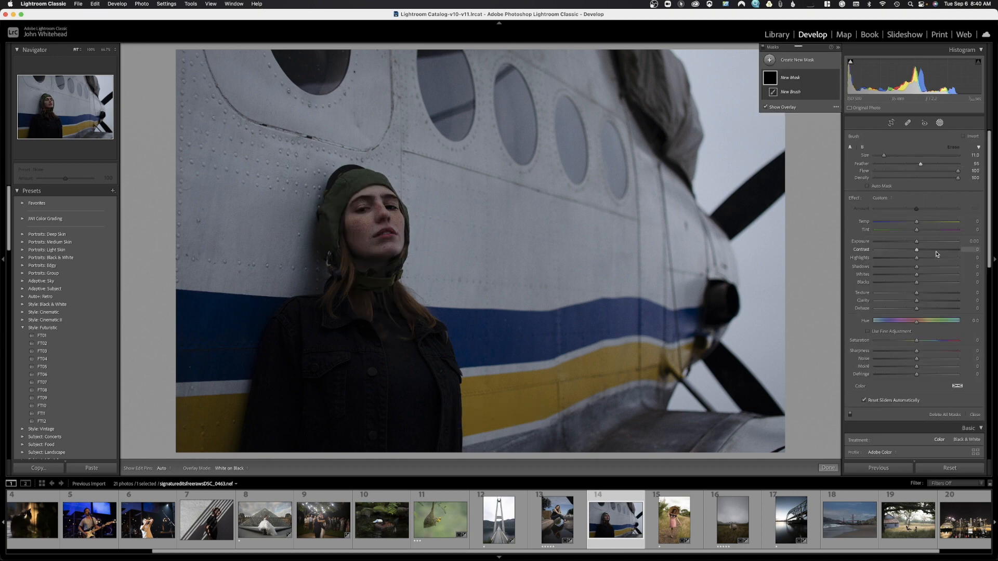
{"action": "left_click_drag", "start_coordinate": [348, 198], "coordinate": [348, 230]}
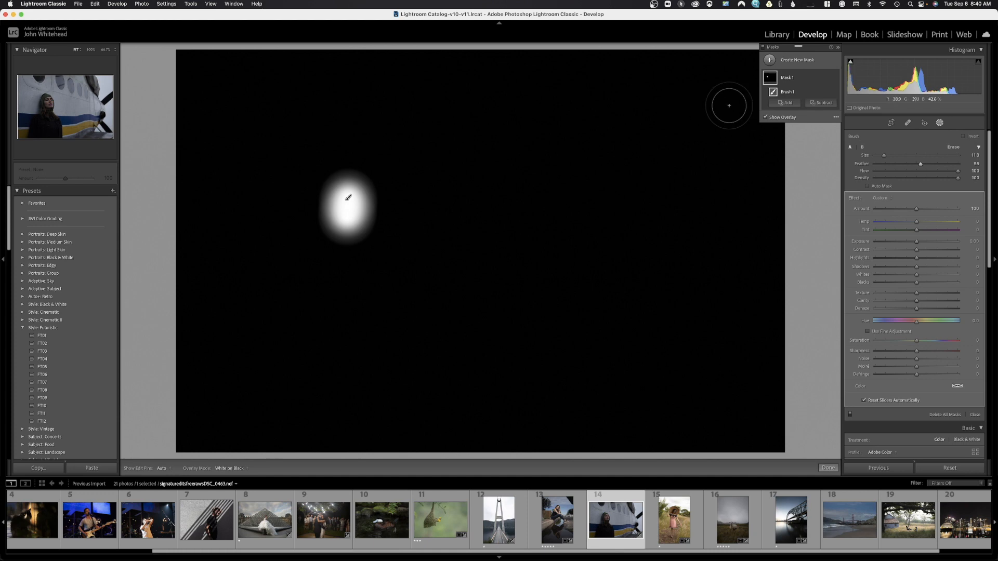
{"action": "left_click", "coordinate": [765, 118]}
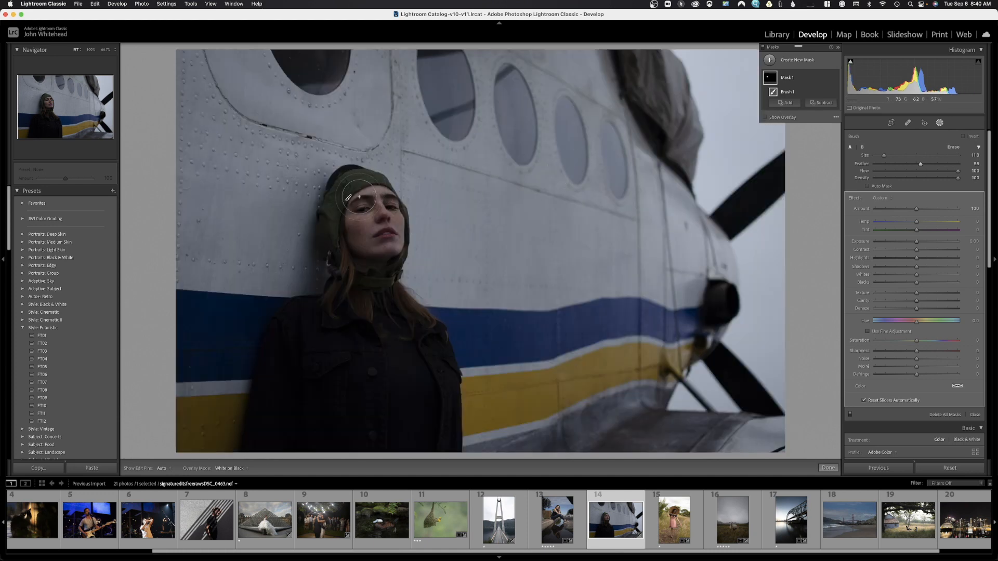
{"action": "key", "text": "h"}
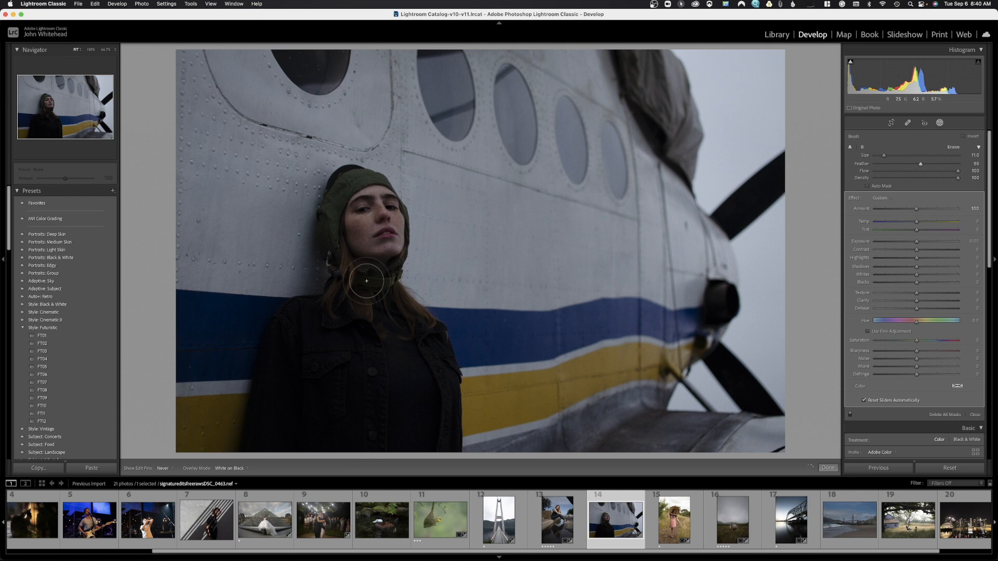
{"action": "key", "text": "h"}
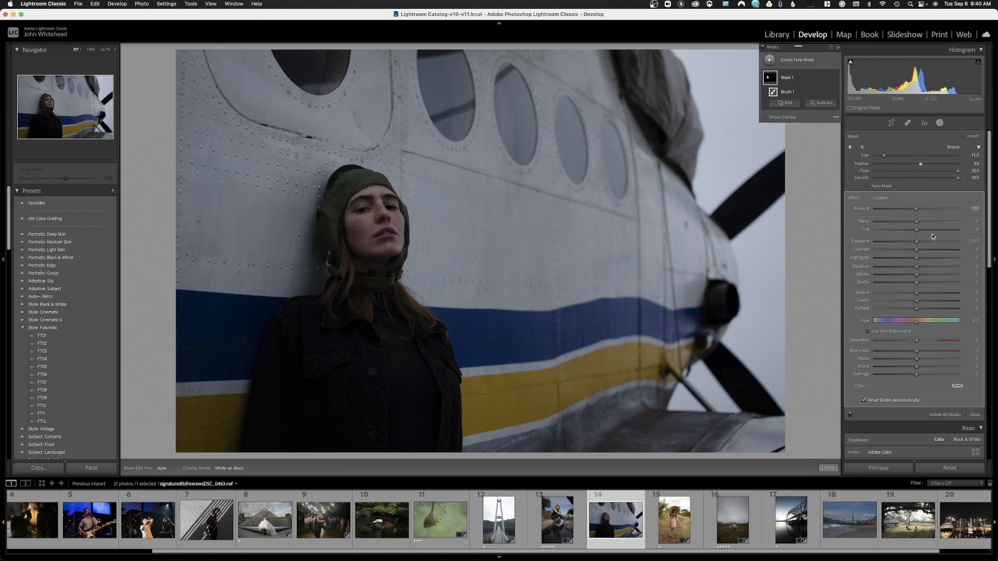
{"action": "left_click_drag", "start_coordinate": [917, 241], "coordinate": [931, 245]}
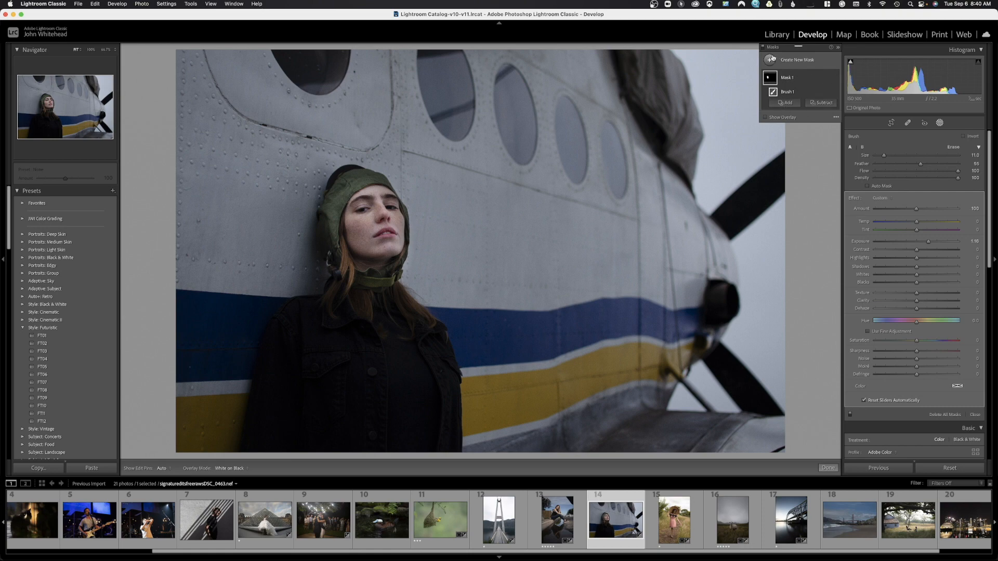
- Paint a second Brush mask over the sky around the propeller and lower its exposure to -0.78
{"action": "left_click", "coordinate": [772, 59]}
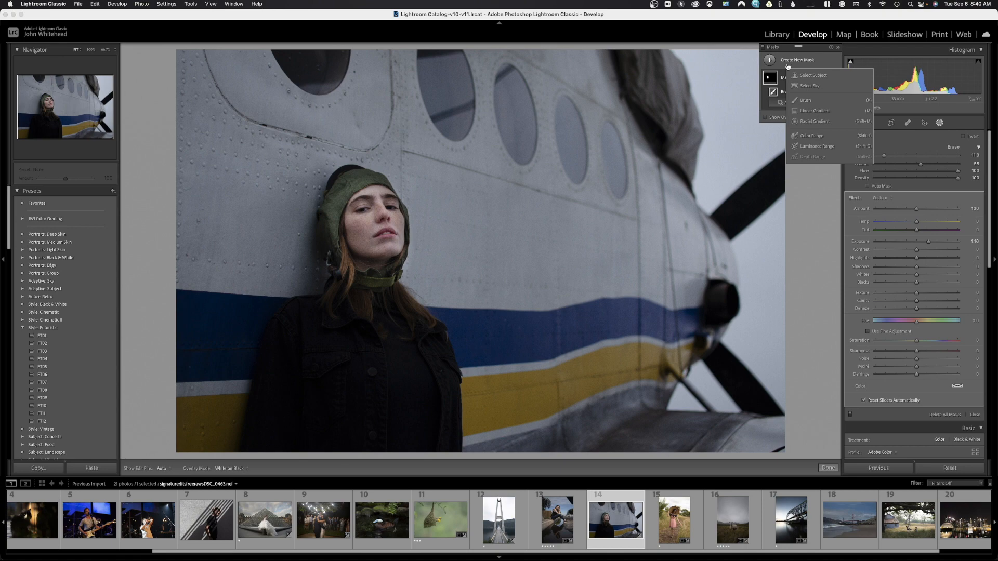
{"action": "left_click", "coordinate": [809, 102]}
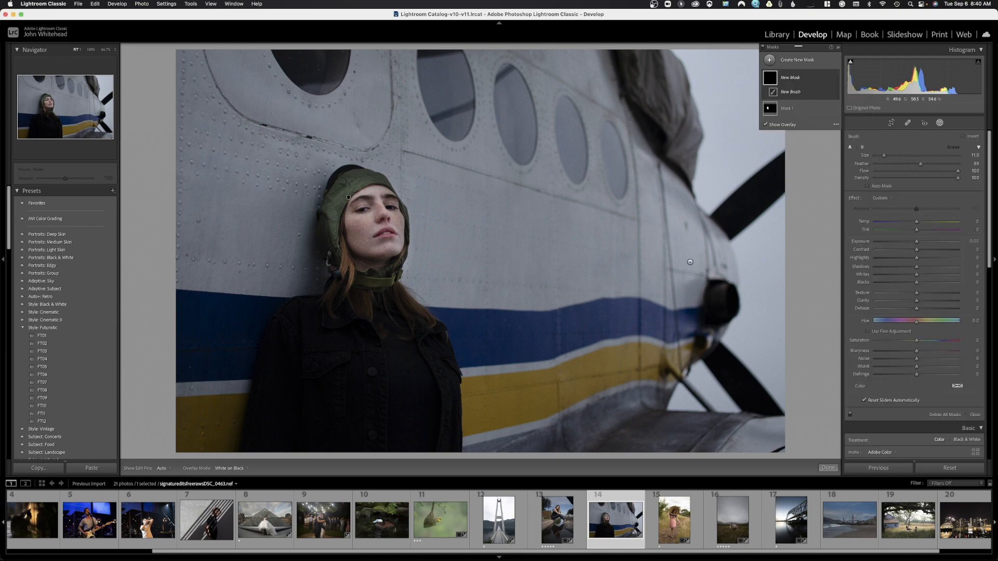
{"action": "left_click_drag", "start_coordinate": [765, 237], "coordinate": [758, 269]}
{"action": "left_click", "coordinate": [765, 135]}
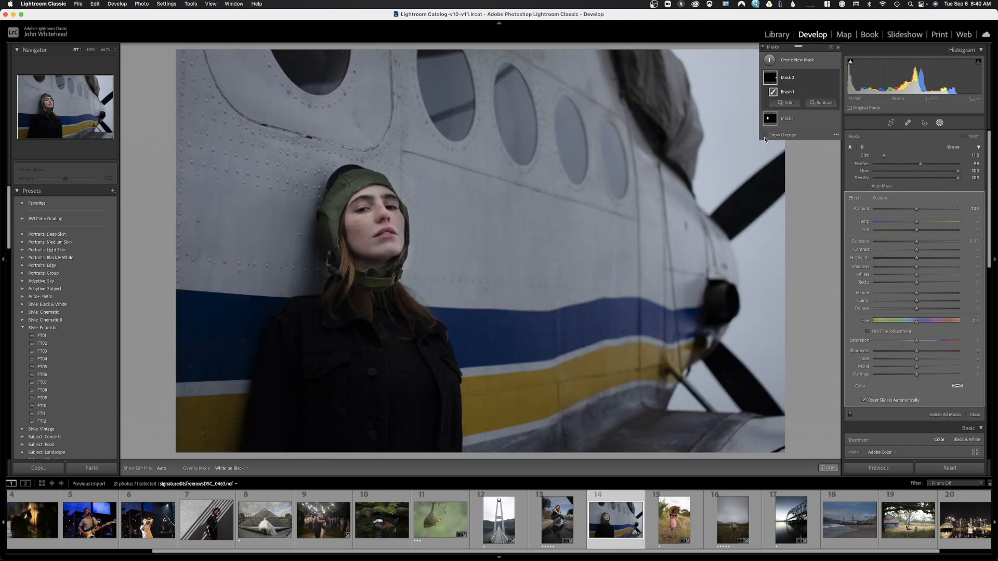
{"action": "key", "text": "h"}
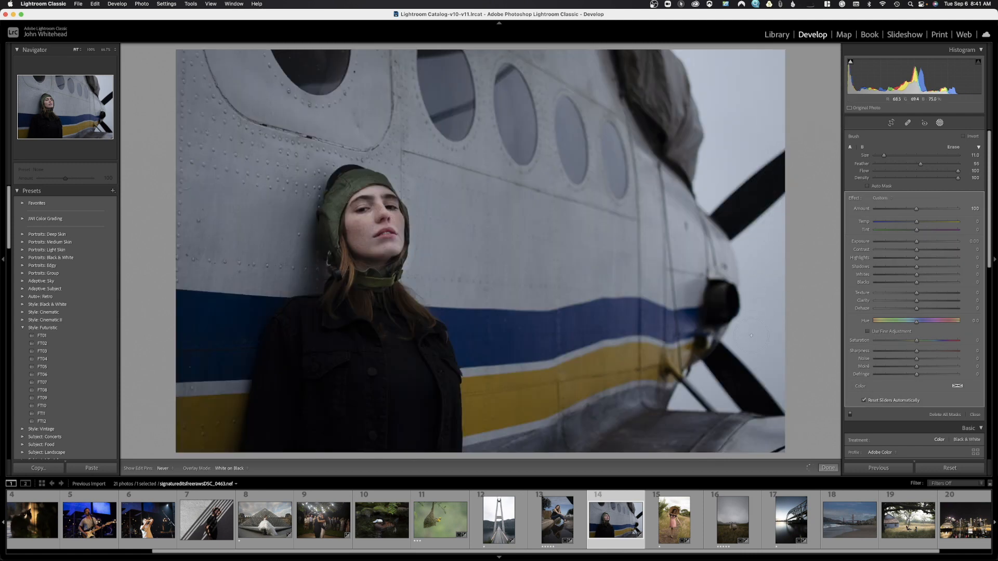
{"action": "key", "text": "h"}
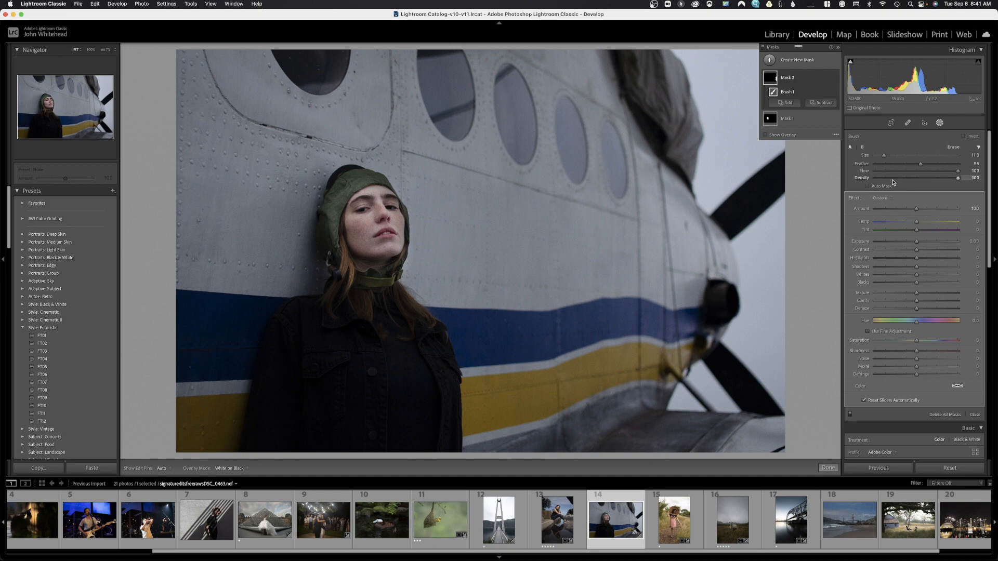
{"action": "left_click_drag", "start_coordinate": [915, 242], "coordinate": [908, 251]}
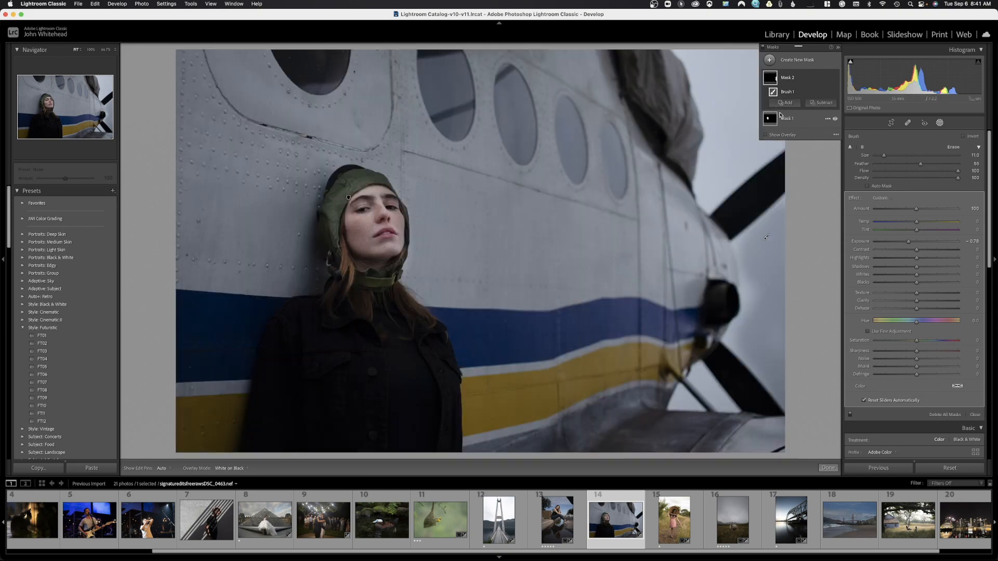
- Delete the mask on the woman's face and create a Select Sky mask with exposure -0.37
{"action": "left_click", "coordinate": [827, 120]}
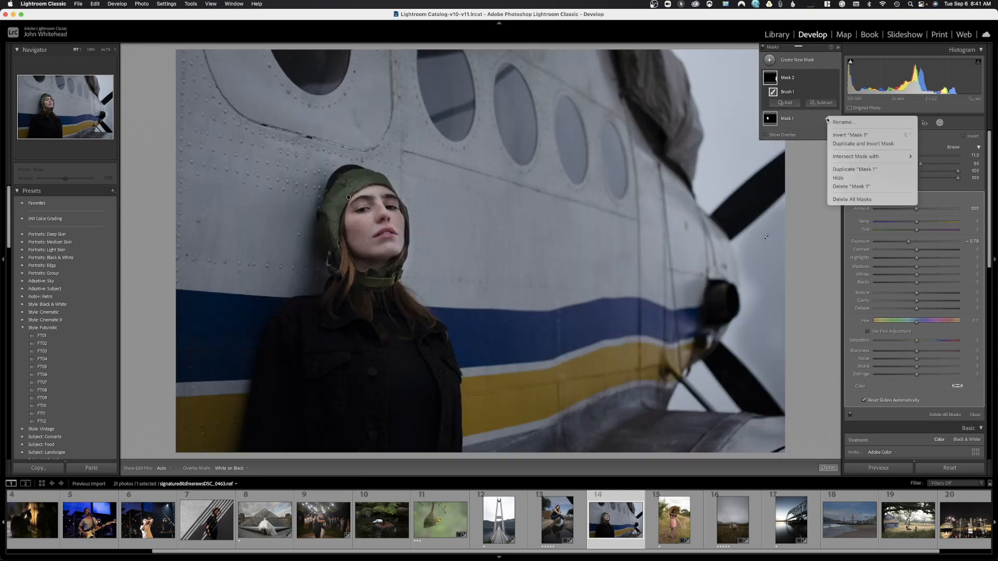
{"action": "left_click", "coordinate": [842, 188]}
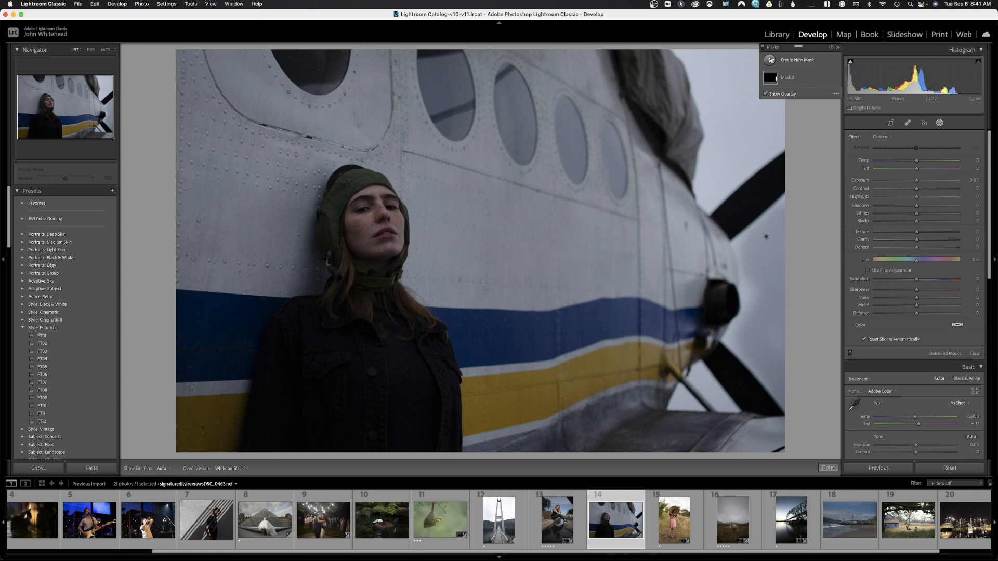
{"action": "left_click", "coordinate": [770, 60]}
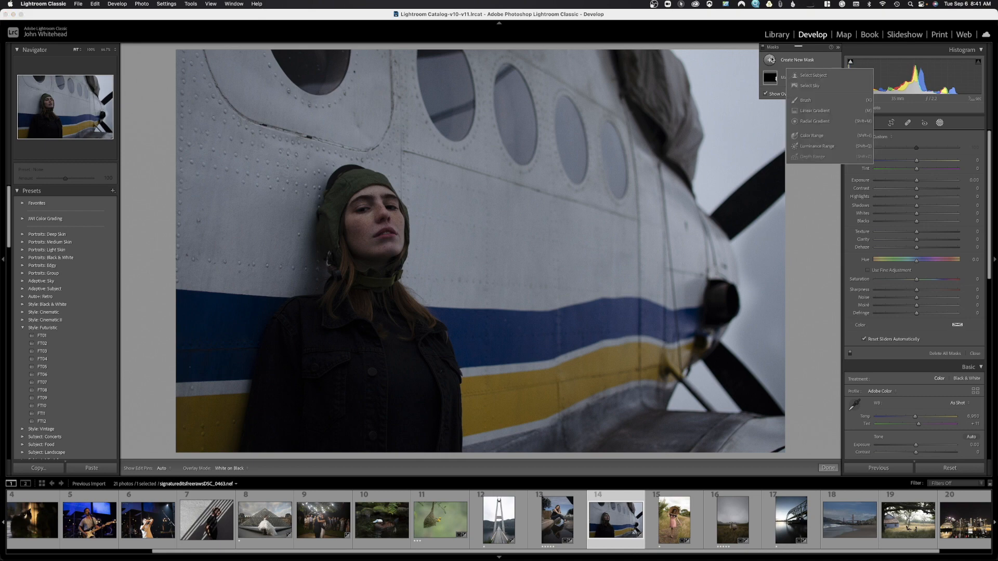
{"action": "left_click", "coordinate": [809, 85]}
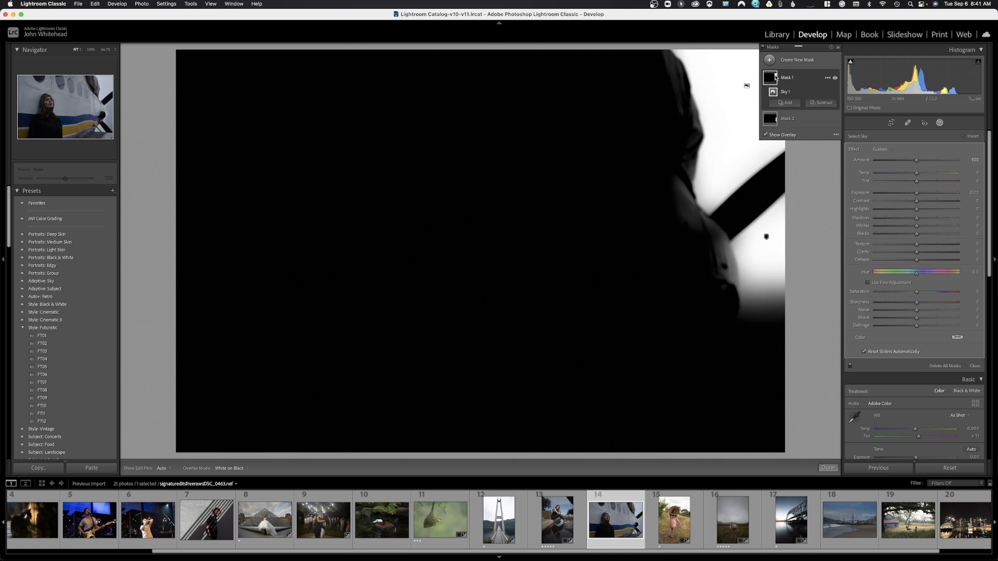
{"action": "left_click_drag", "start_coordinate": [917, 196], "coordinate": [915, 196]}
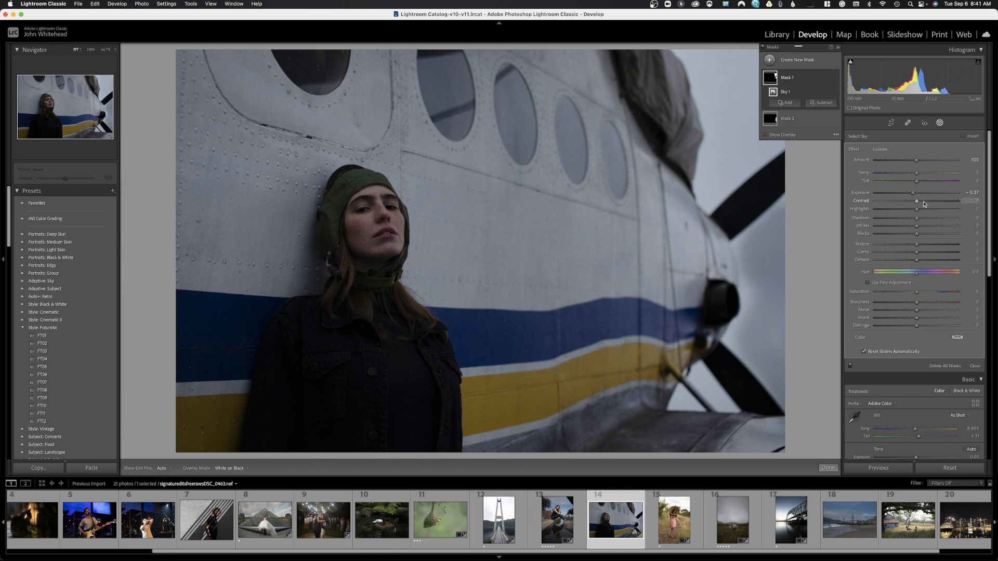